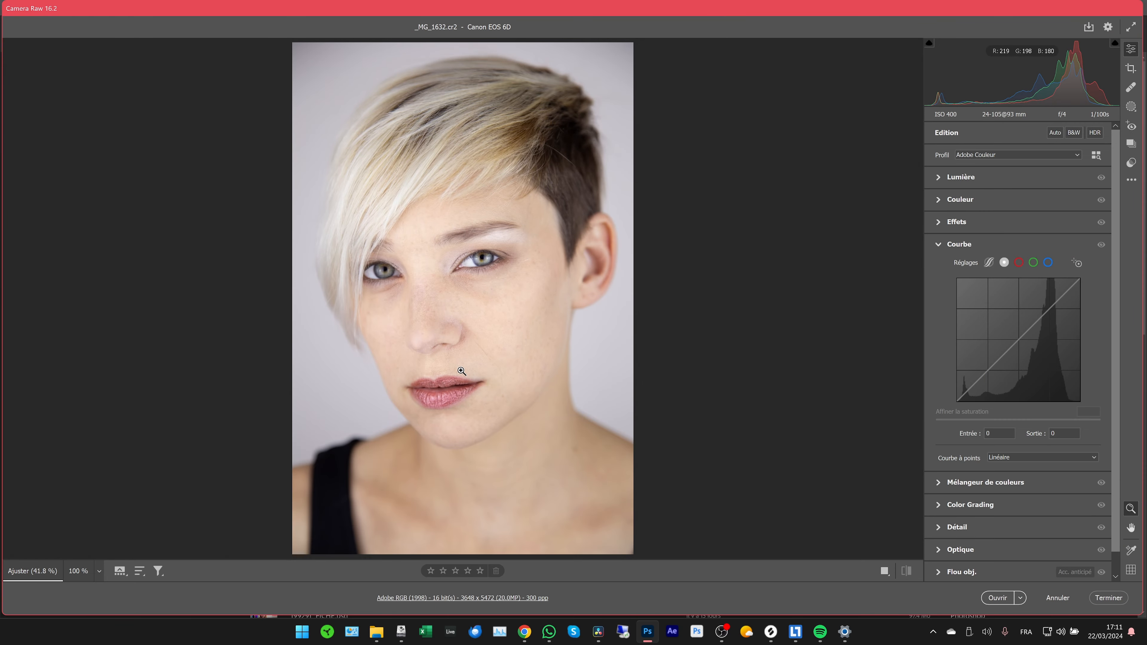
Open the raw portrait _MG_1632.cr2 in Photoshop, keeping its embedded Adobe RGB (1998) profile
left_click(1058, 598)
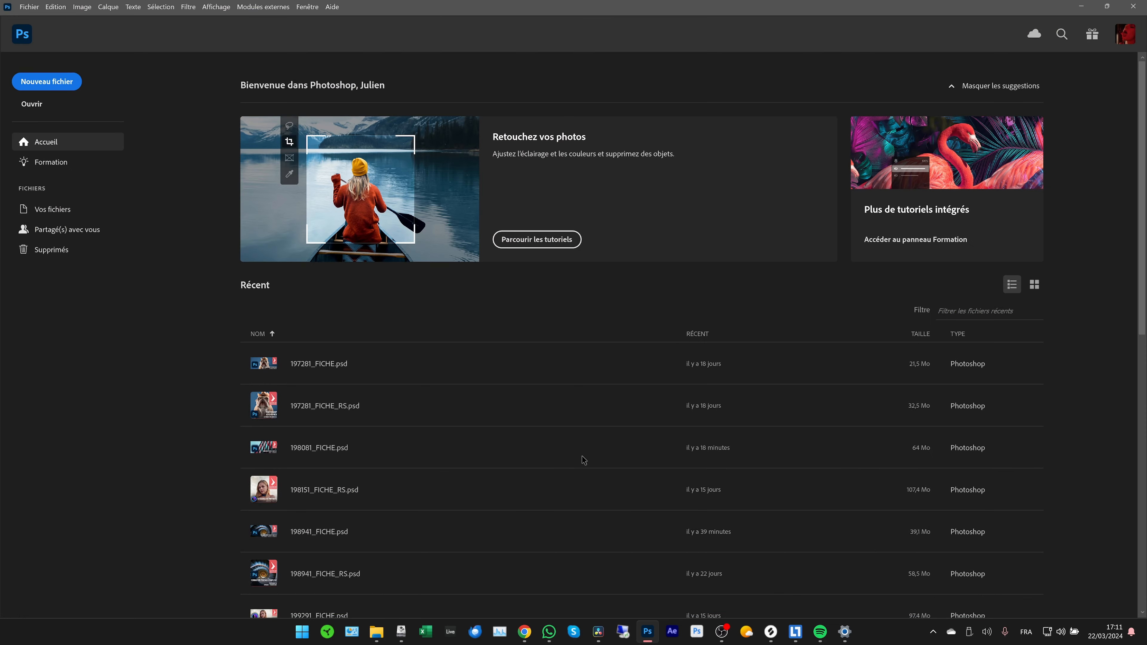
left_click(407, 245)
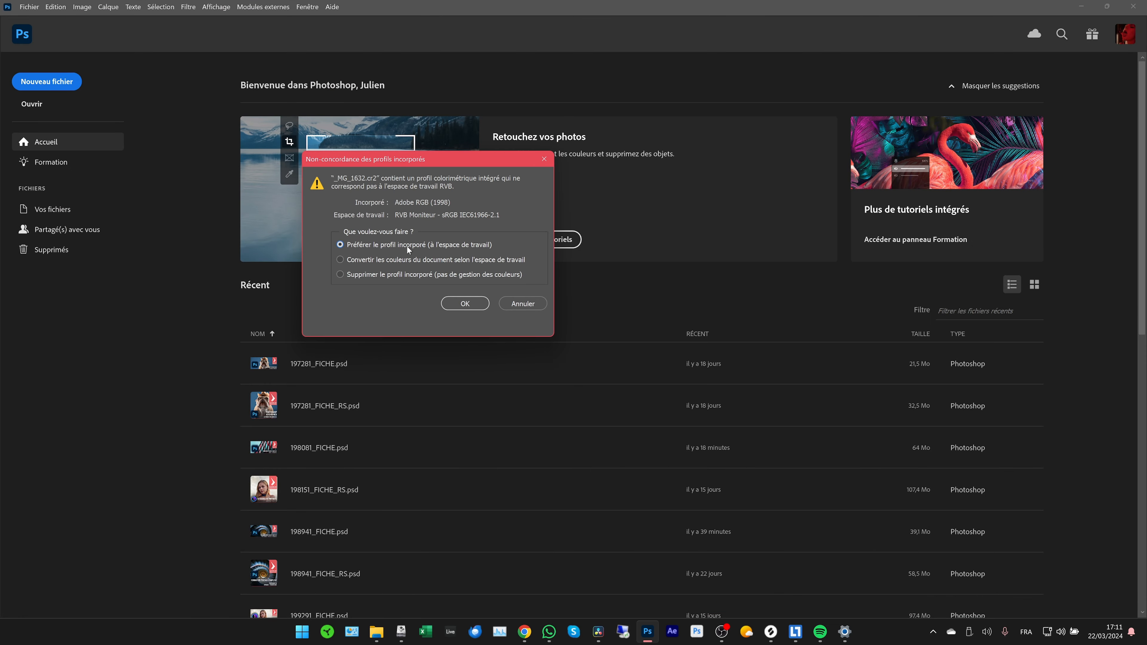
left_click(468, 303)
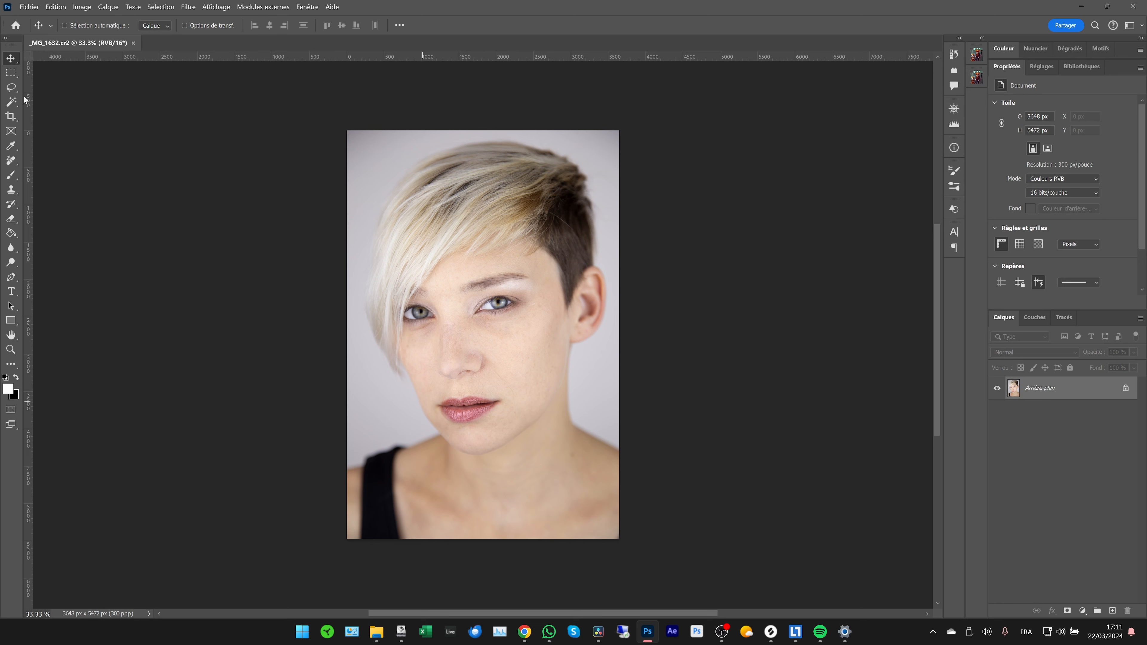
Select the woman with the Object Selection tool, unlock the background layer and mask out everything around her
left_click(14, 103)
left_click(43, 101)
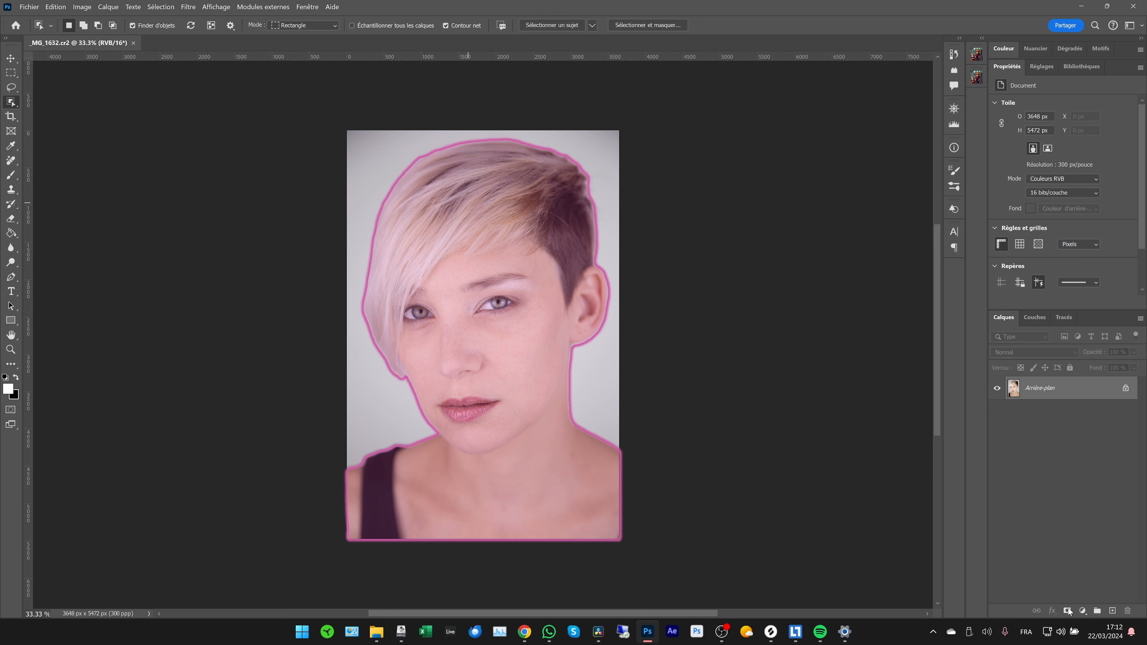
left_click(1126, 389)
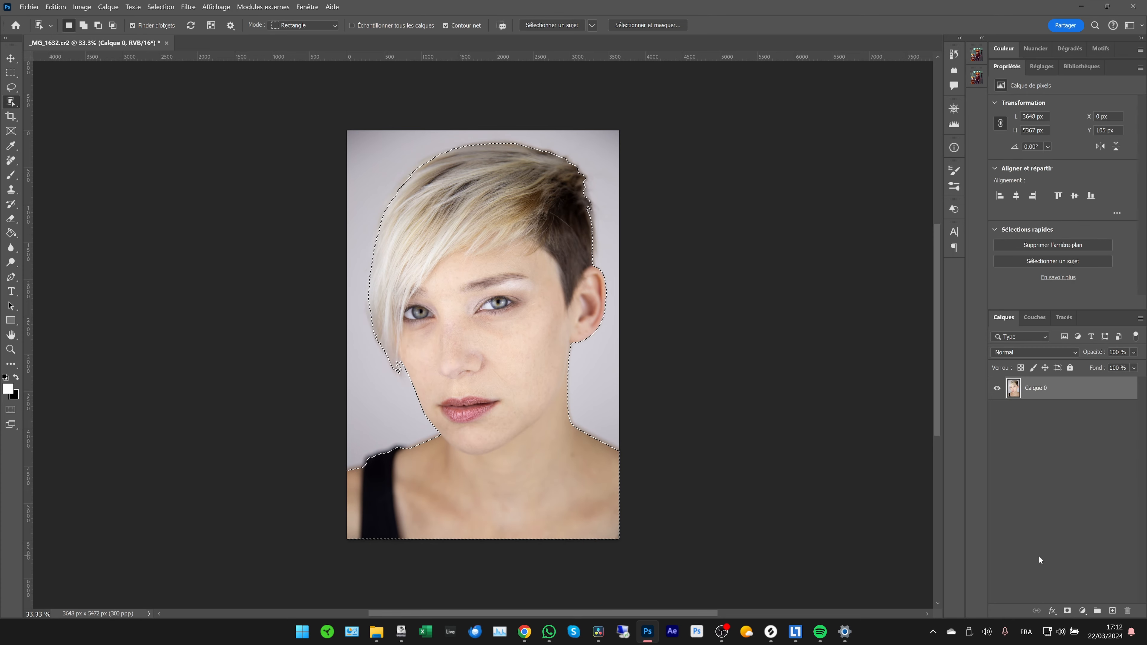
left_click(1066, 611)
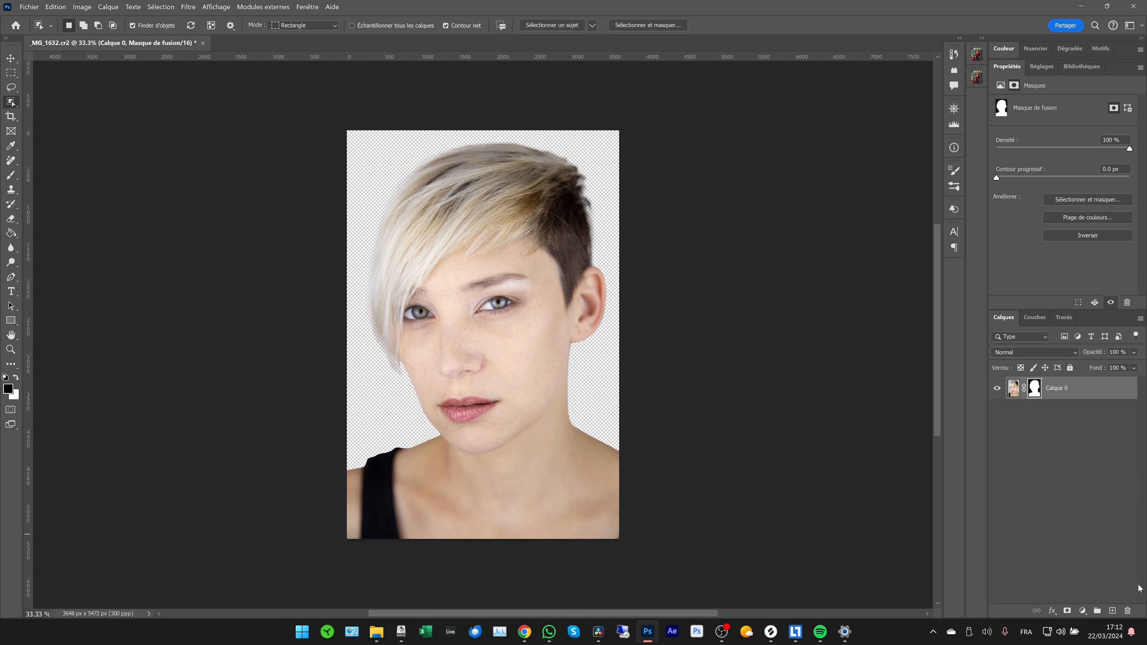
Add a new layer beneath the masked portrait and fill it with red ff0000
left_click(1112, 611)
left_click_drag(1049, 394, 1085, 447)
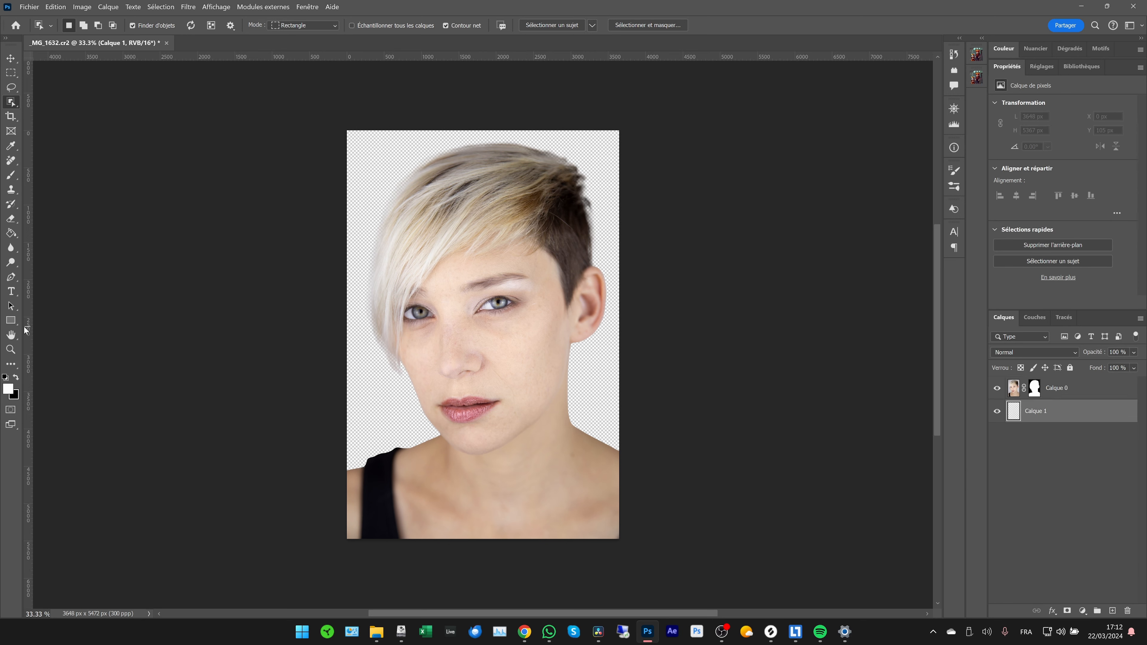
left_click(8, 389)
type("ff0000")
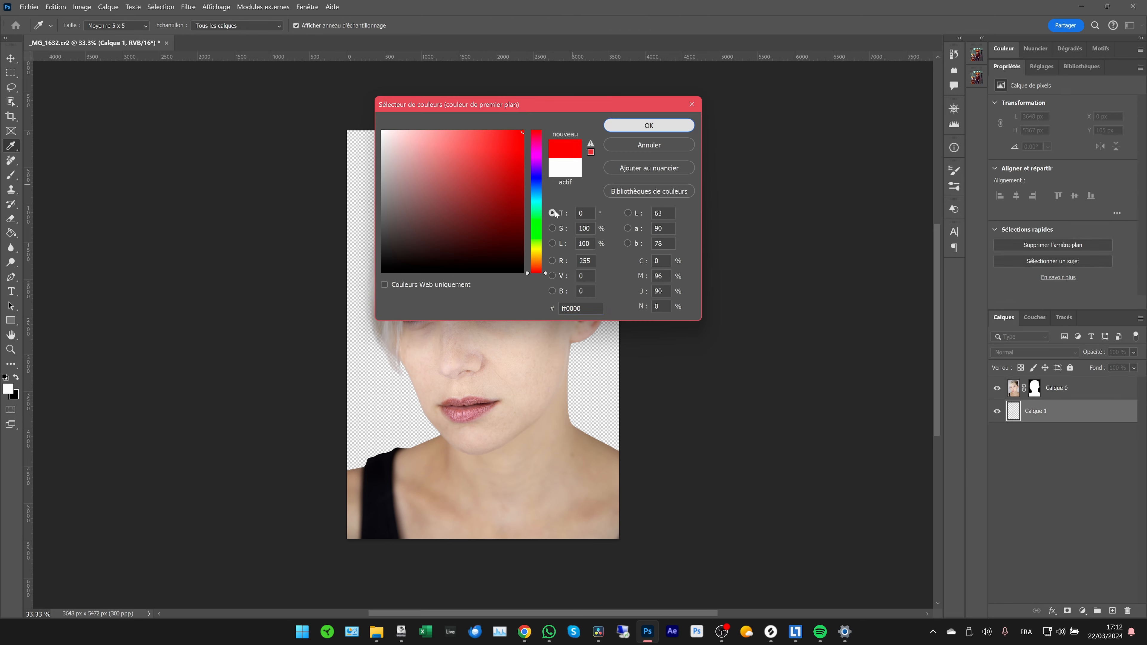
key("Return")
key("g")
left_click(665, 338)
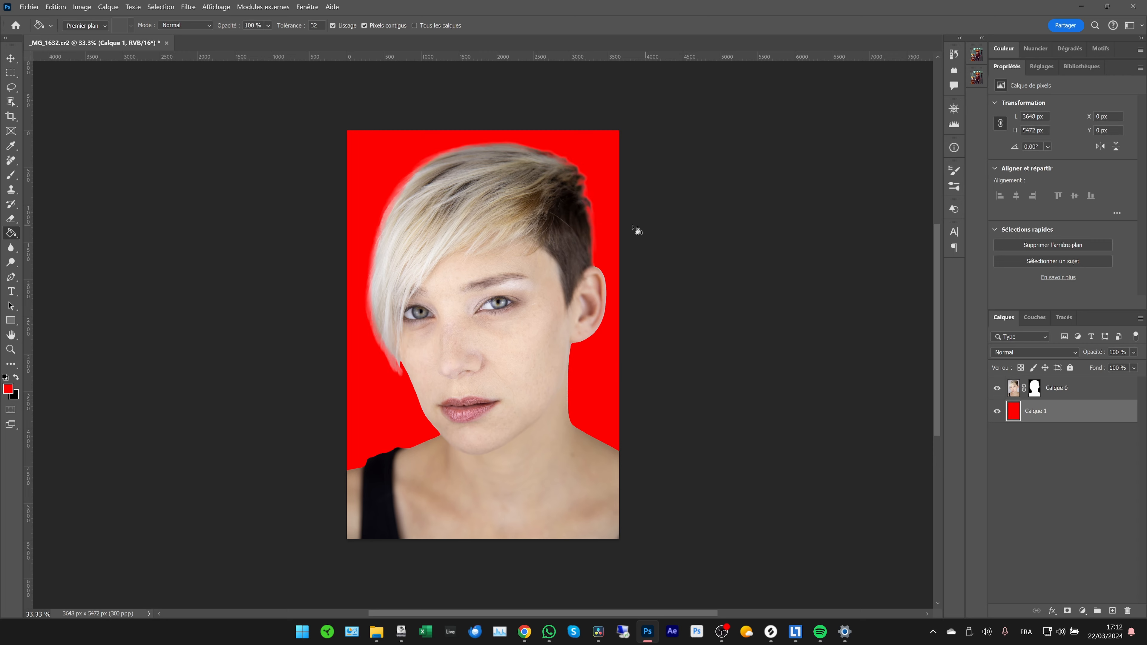
Examine the cutout's edges against the red background around the hair, face, neck and shoulders
key("z")
left_click_drag(576, 166, 608, 155)
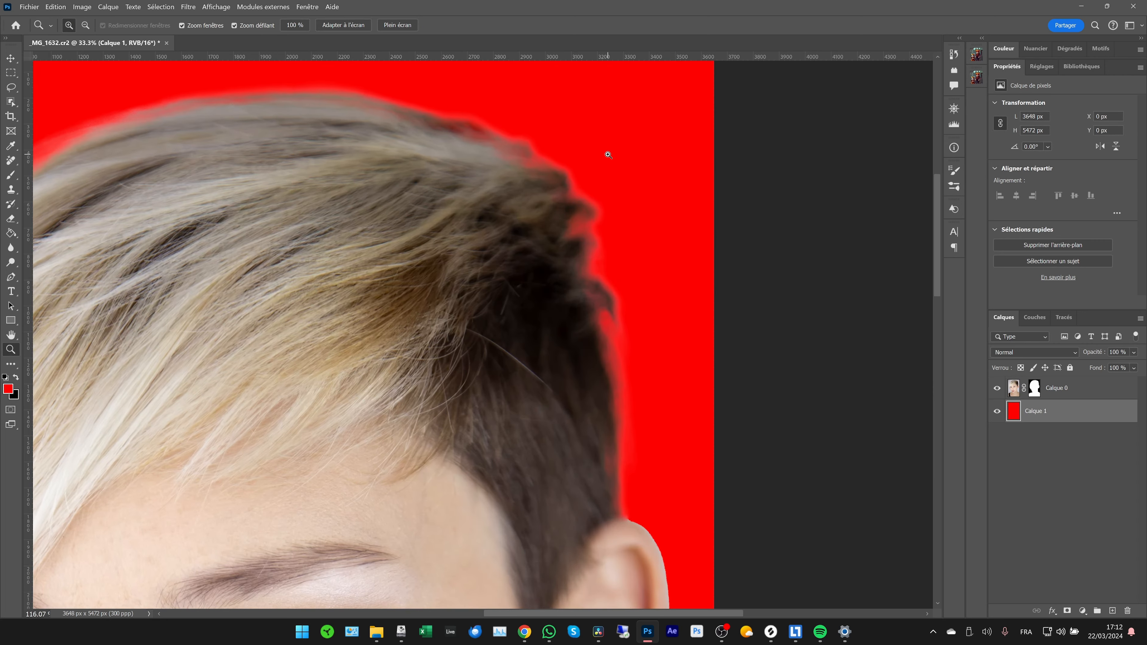
scroll(608, 155, "down", 5)
scroll(422, 384, "left", 10)
scroll(456, 180, "down", 10)
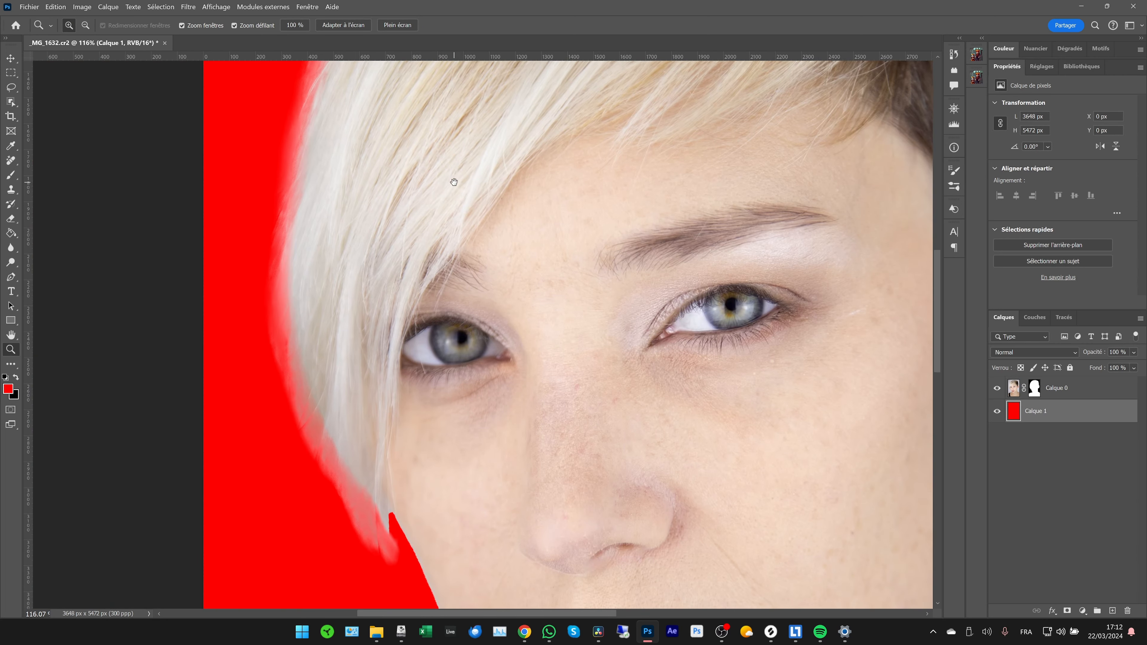
scroll(504, 207, "down", 5)
scroll(300, 470, "right", 3)
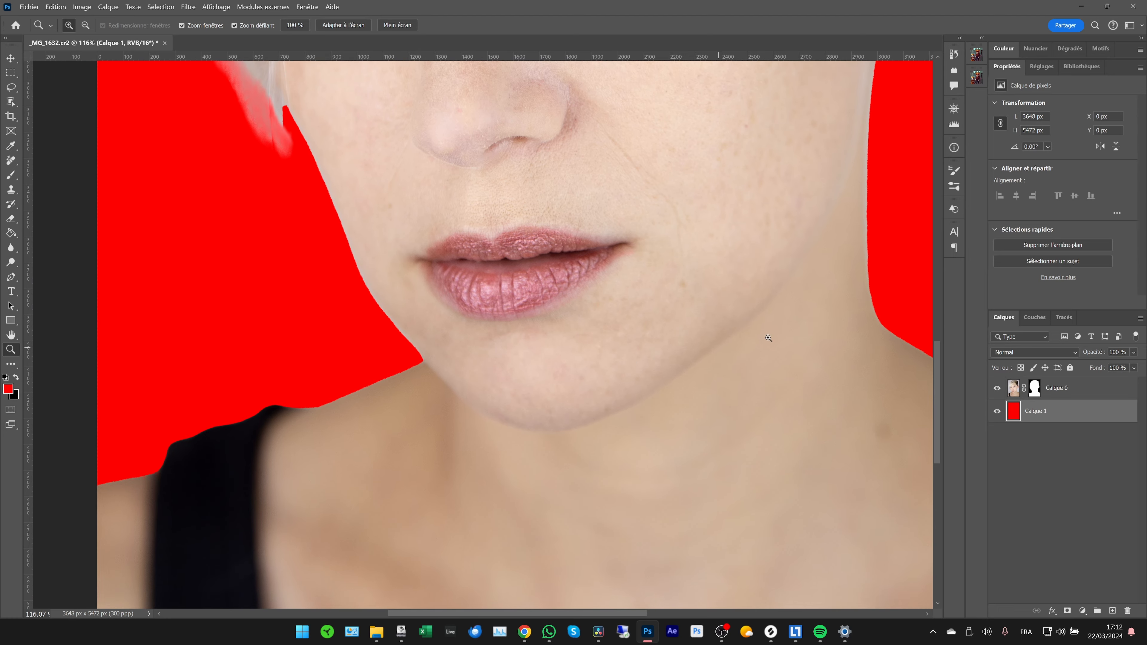
left_click_drag(777, 322, 788, 299)
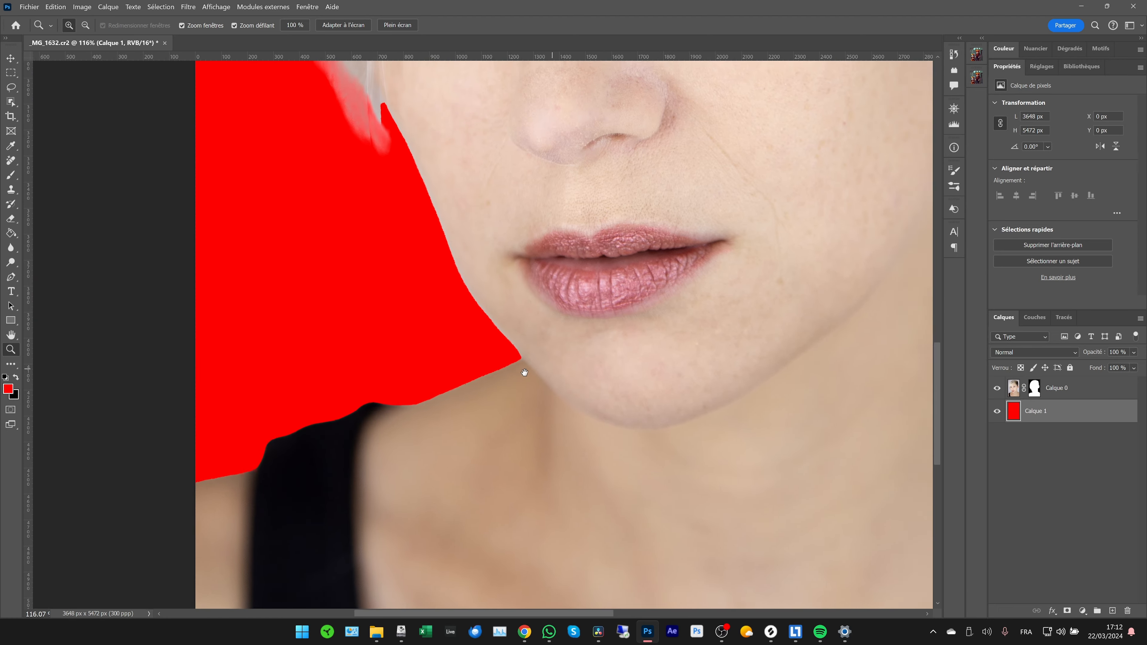
key("ctrl+minus")
key("ctrl+minus")
key("ctrl+minus")
scroll(576, 373, "up", 4)
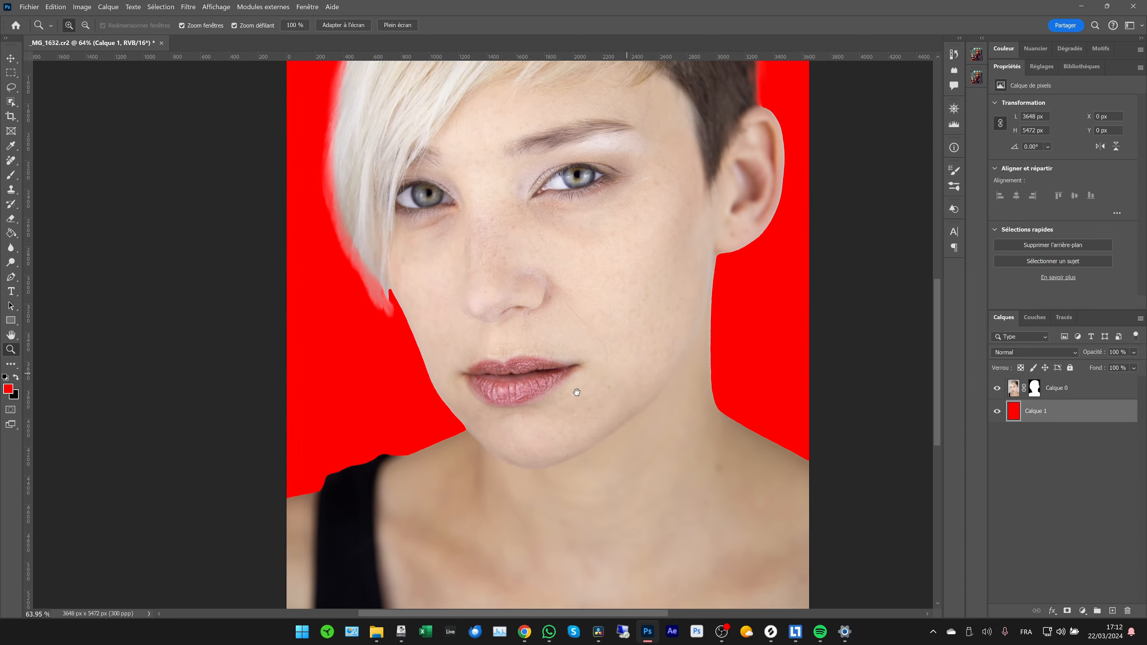
scroll(576, 372, "down", 3)
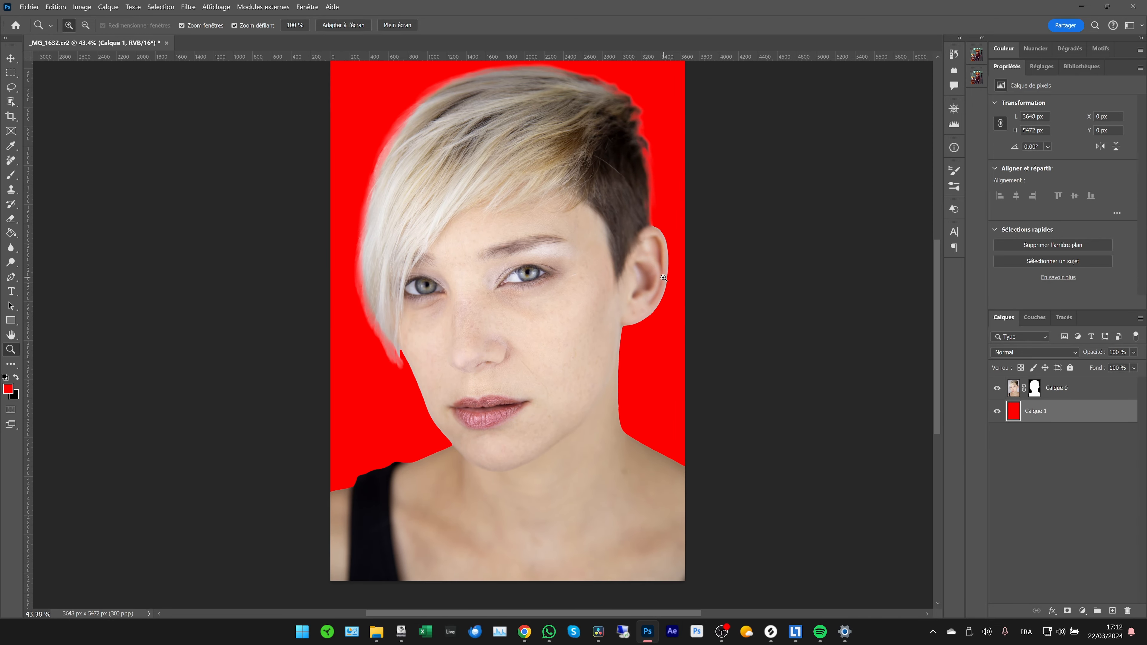
Display the portrait's layer mask on its own and examine its edge along the hair and shoulder
left_click(1034, 388, "alt")
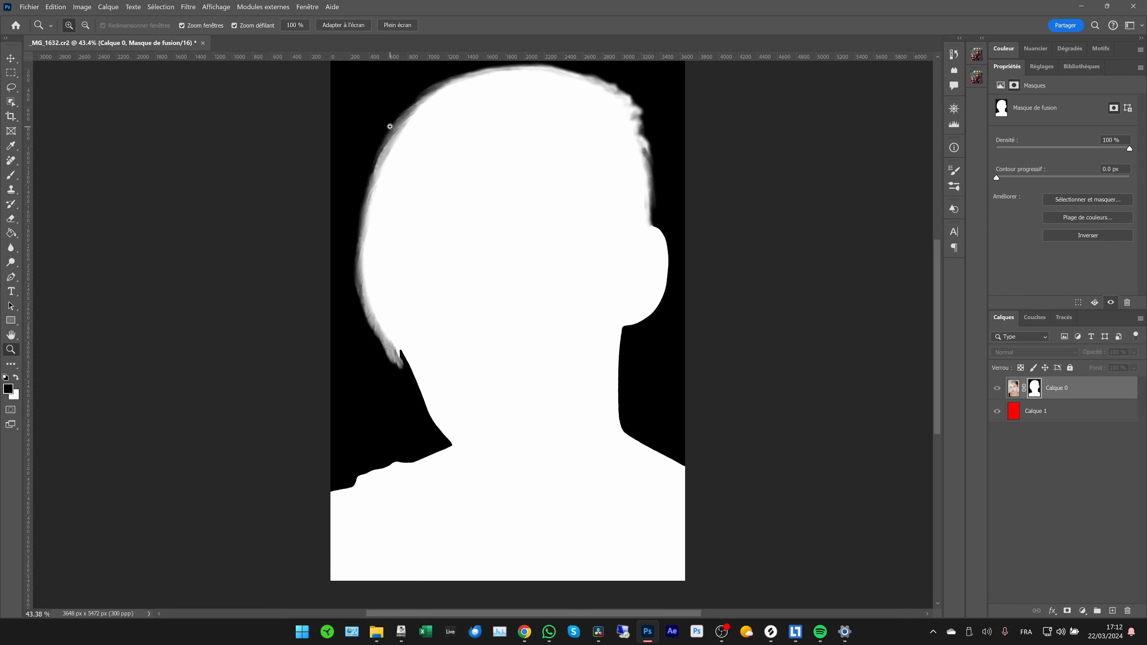
left_click_drag(391, 127, 438, 106)
scroll(438, 106, "down", 5)
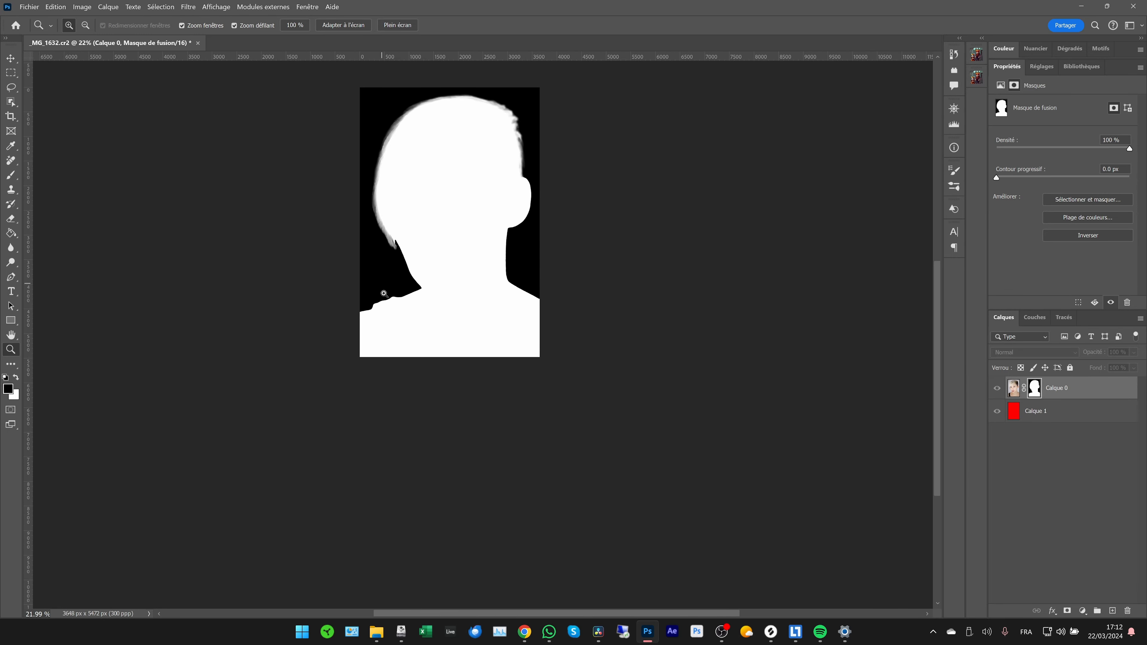
left_click_drag(384, 294, 443, 297)
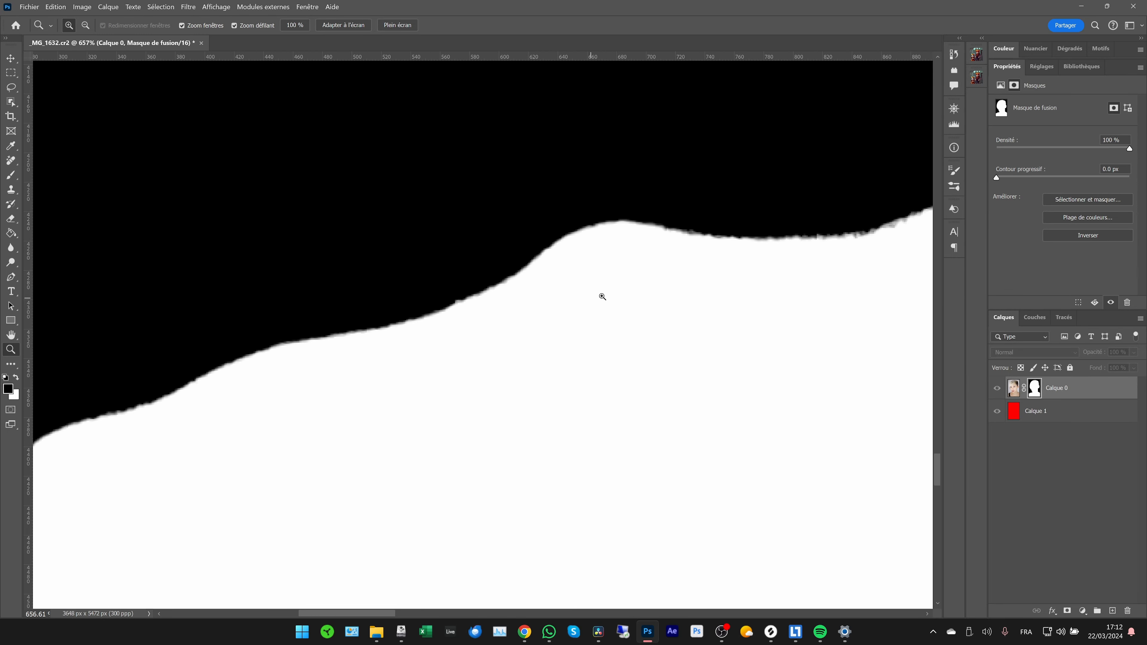
scroll(561, 304, "down", 10)
left_click_drag(561, 304, 378, 399)
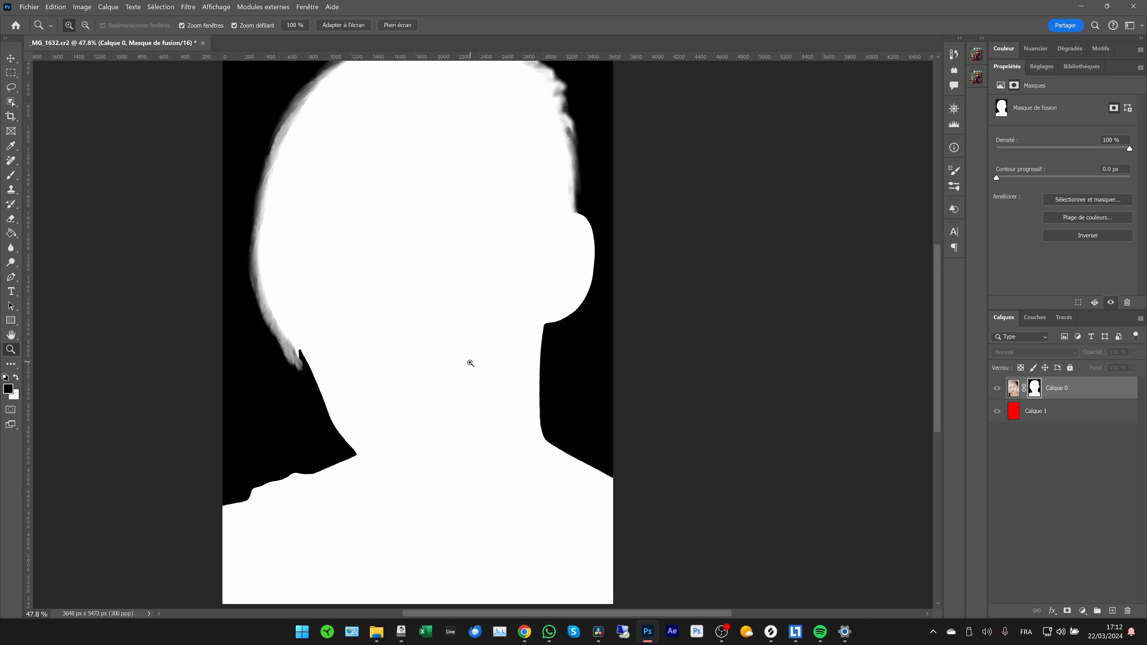
scroll(465, 364, "down", 1)
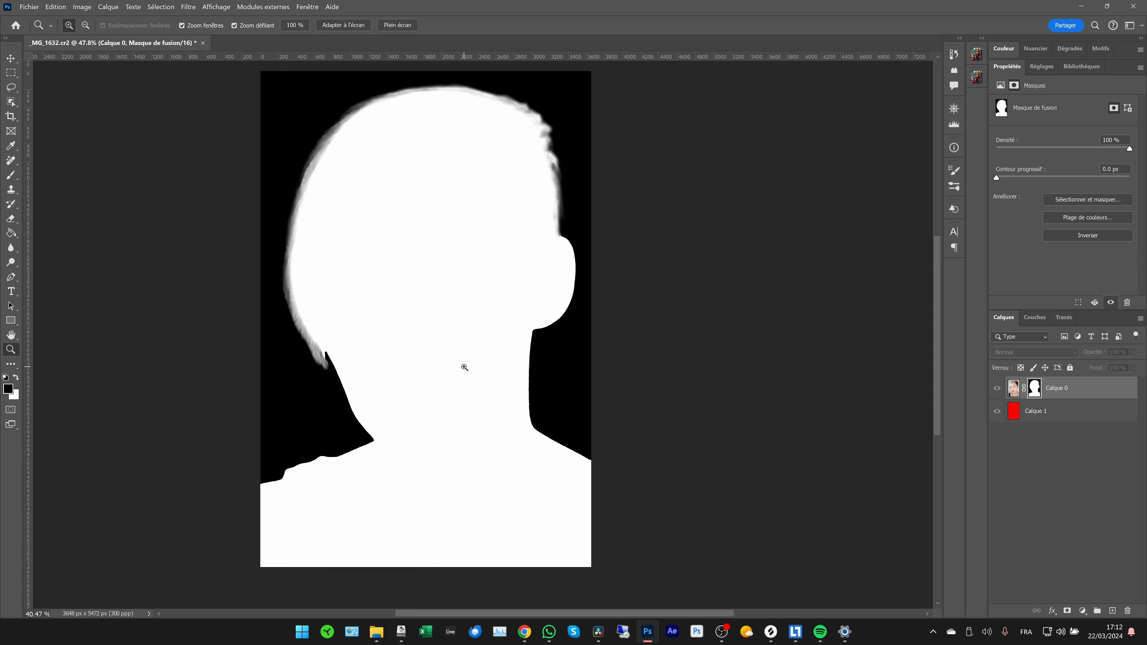
Compare the mask-only view with the cutout on red, finishing on the normal image view
left_click(1033, 389, "alt")
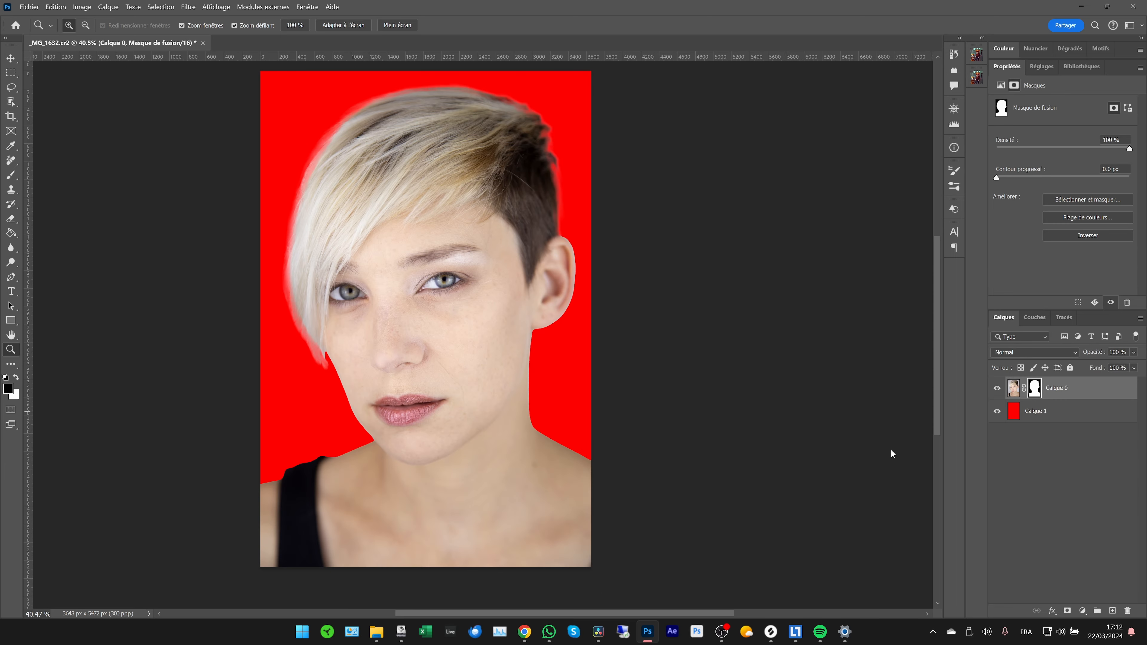
left_click(1034, 388, "alt")
left_click(1034, 389, "alt")
left_click(1034, 389, "alt")
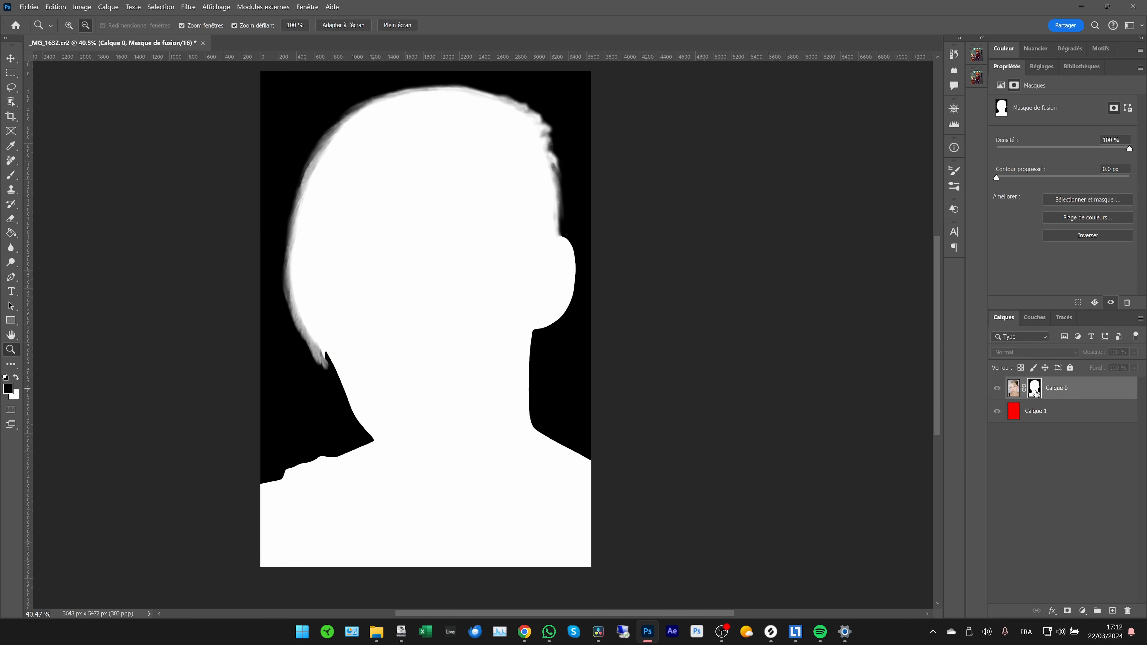
left_click(1035, 390, "alt")
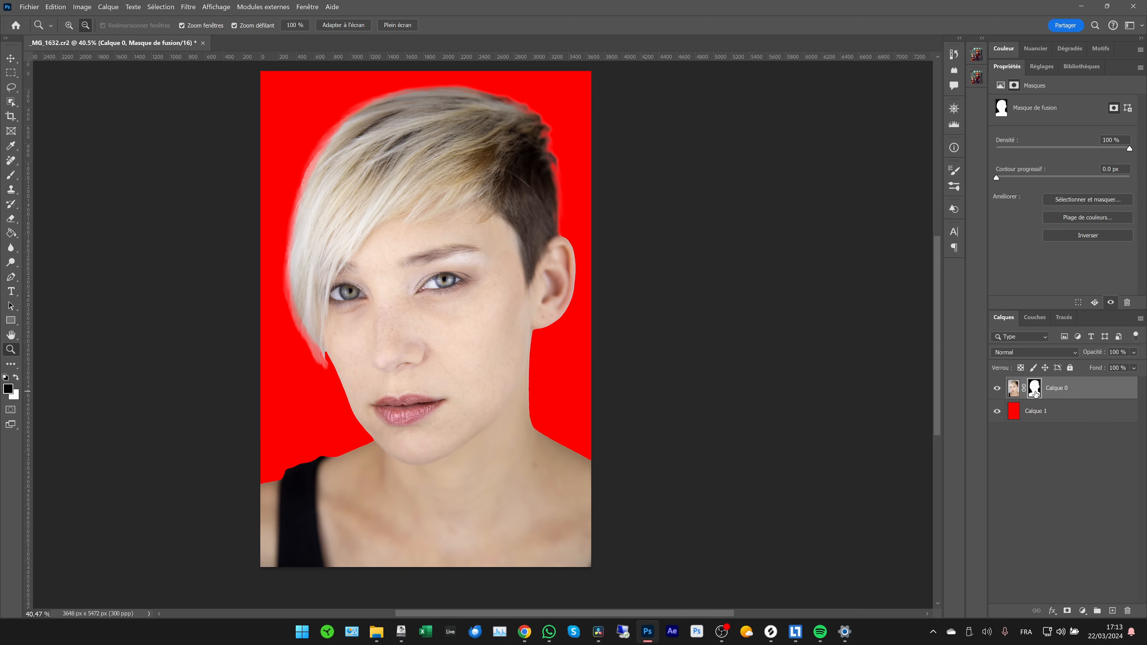
Rename the masked portrait layer as "Méthode Photoshop"
double_click(1056, 389)
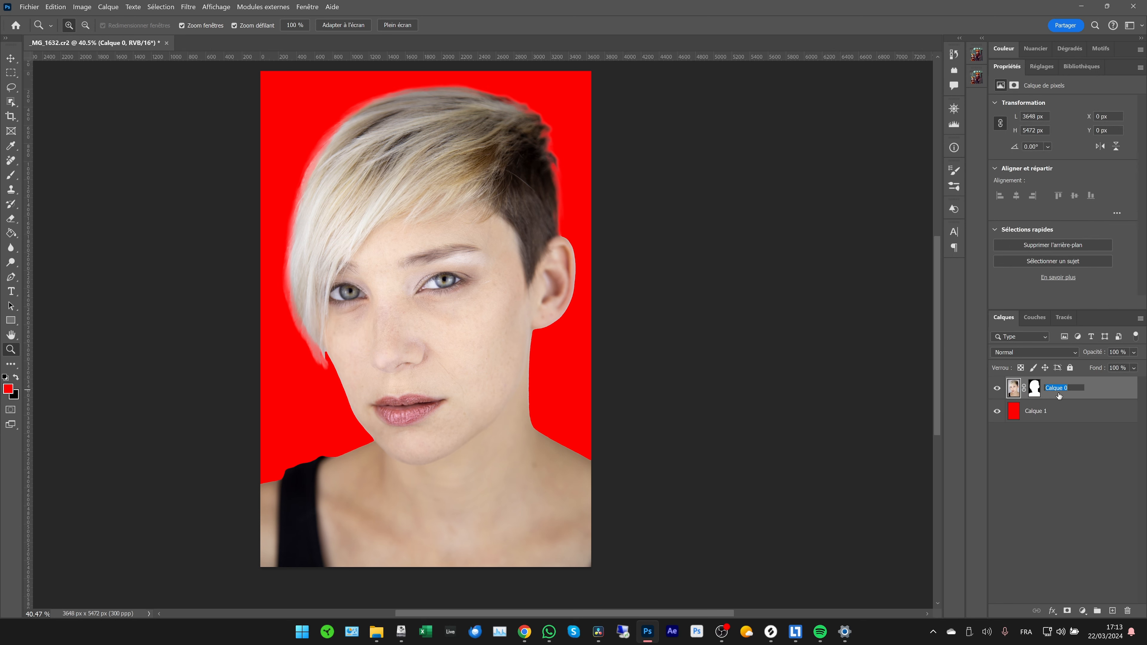
type("Méthode Photost")
type("op")
key("Return")
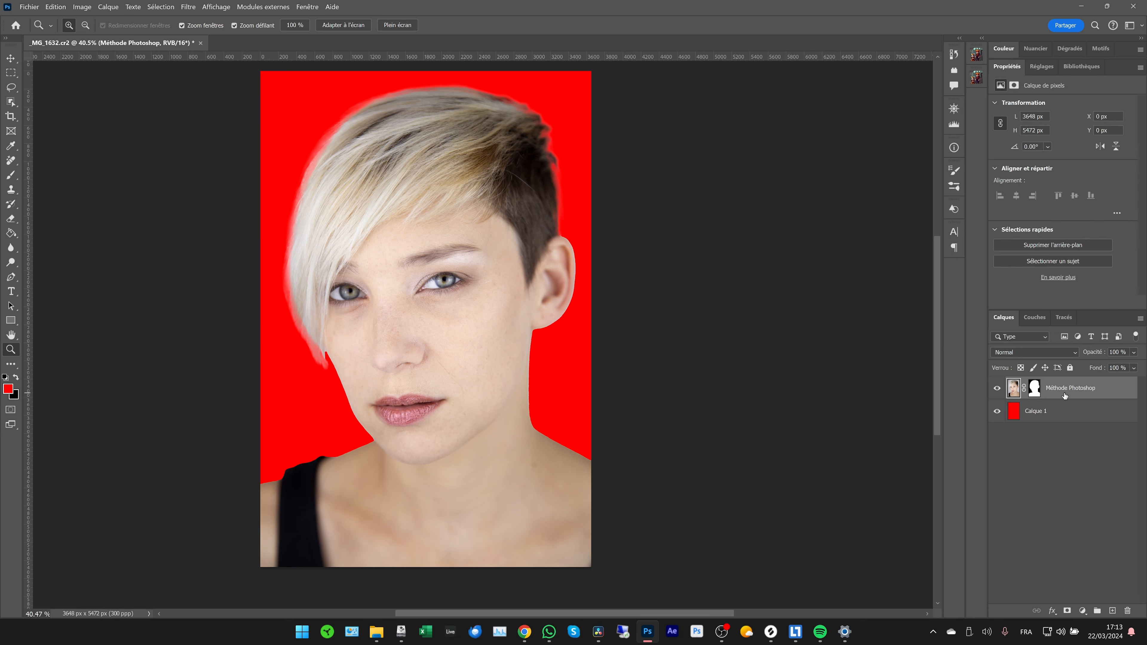
Duplicate the Méthode Photoshop layer and delete the copy's layer mask
key("ctrl+j")
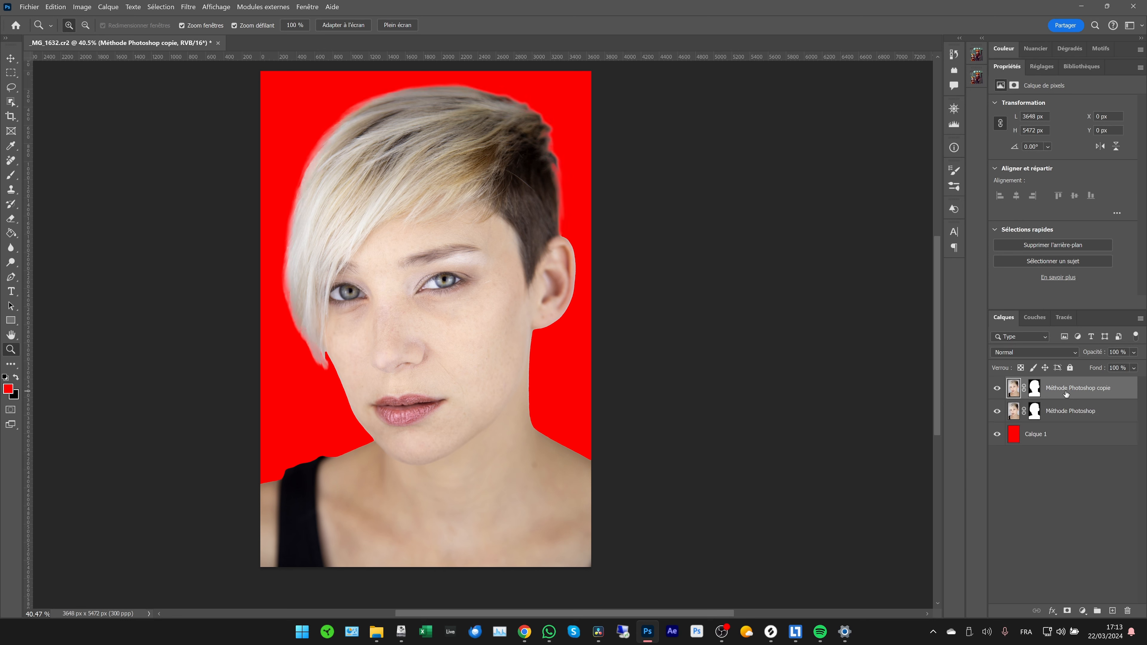
right_click(1034, 388)
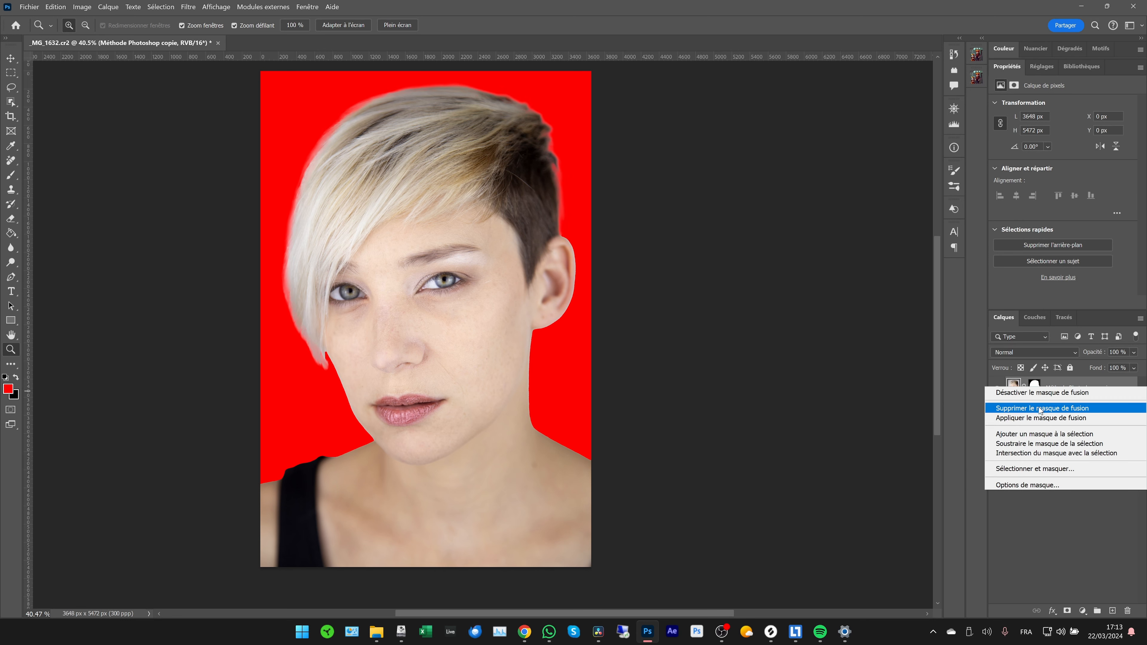
left_click(1023, 409)
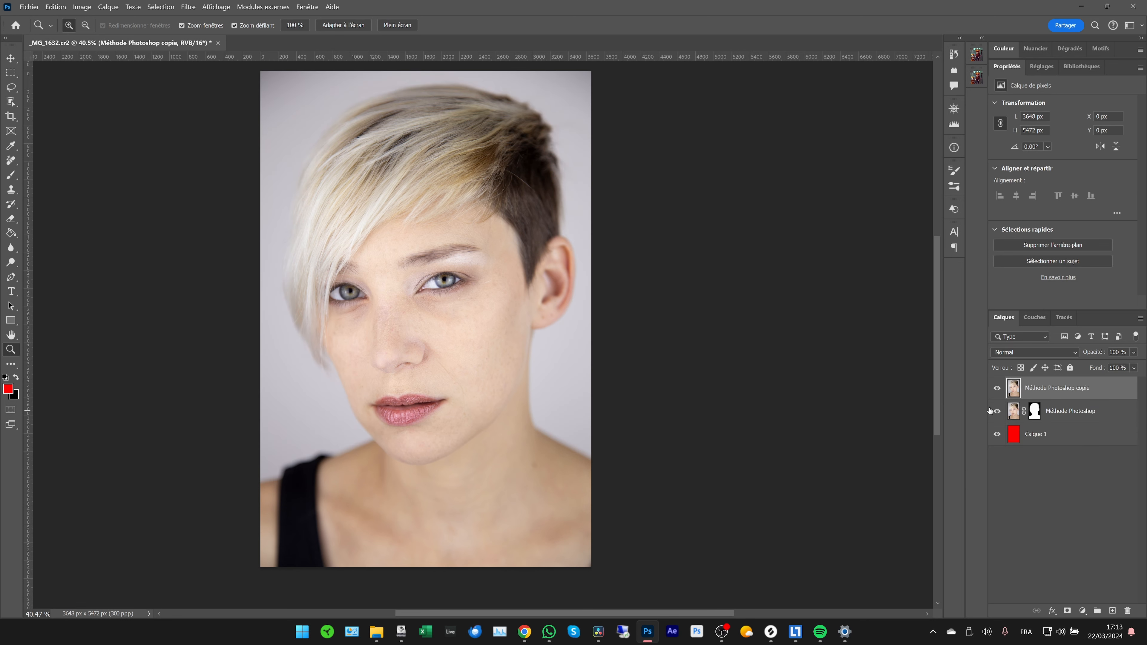
Rename the unmasked portrait copy as "Méthode Camera Raw"
double_click(1052, 388)
left_click(1067, 388)
left_click_drag(1051, 388, 1108, 394)
key("BackSpace")
type("Camera Raw")
key("Return")
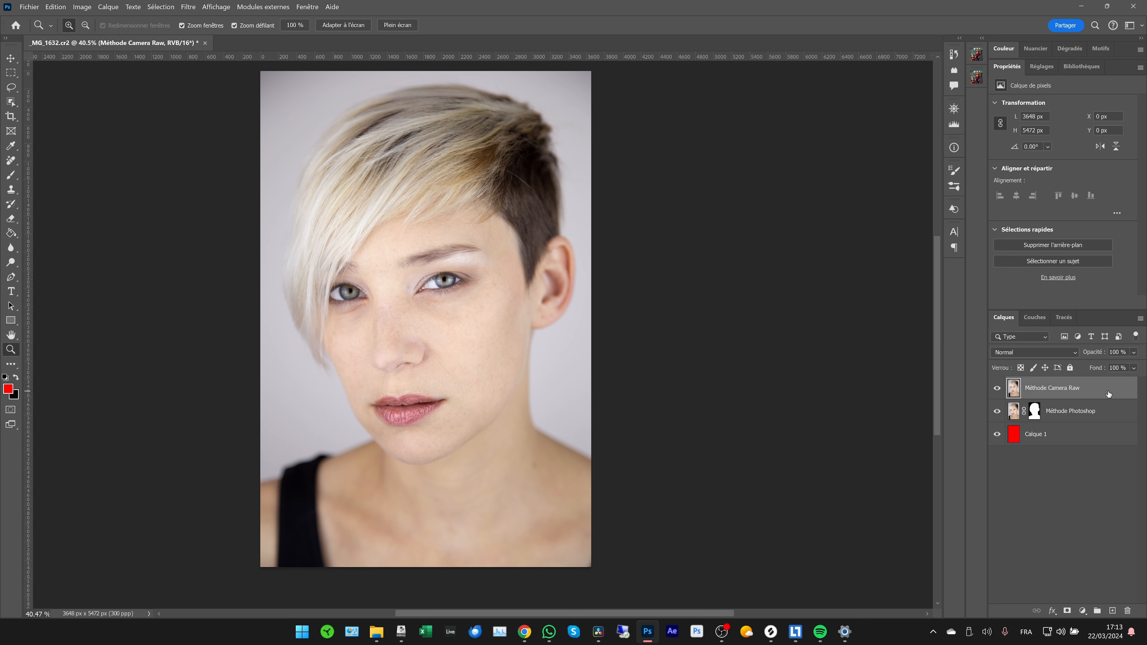
Switch to File Explorer and reopen the raw file _MG_1632.cr2 in Camera Raw
left_click(376, 631)
left_click_drag(475, 23, 443, 164)
left_click(387, 53)
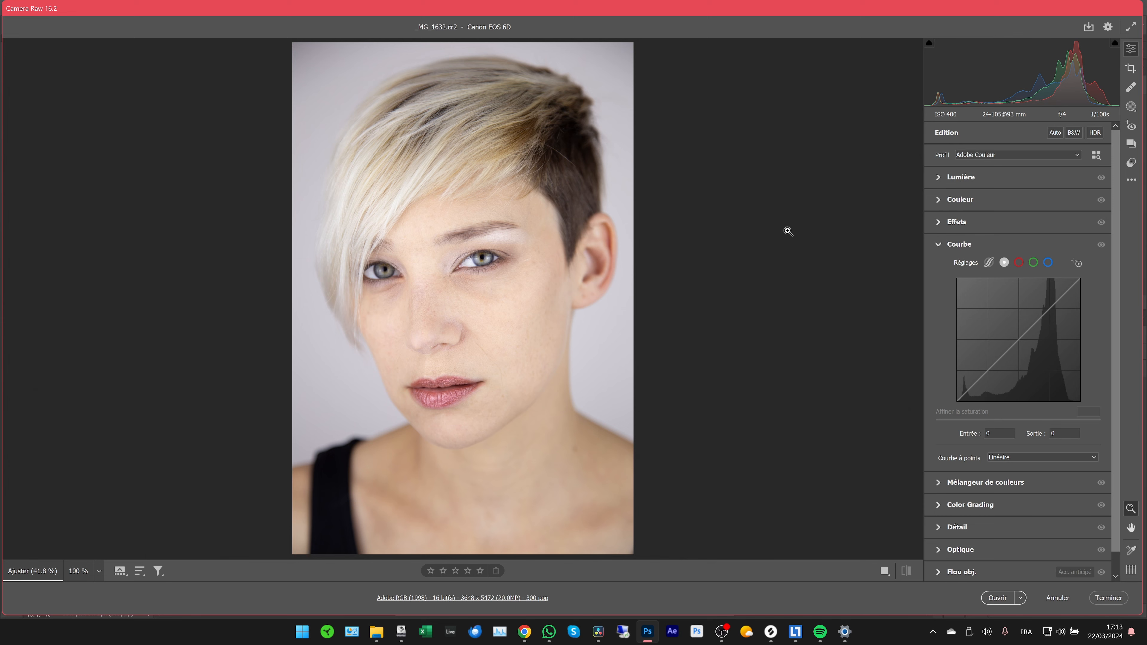
Create a Subject mask of the woman and keep its red overlay permanently shown
key("m")
left_click(979, 166)
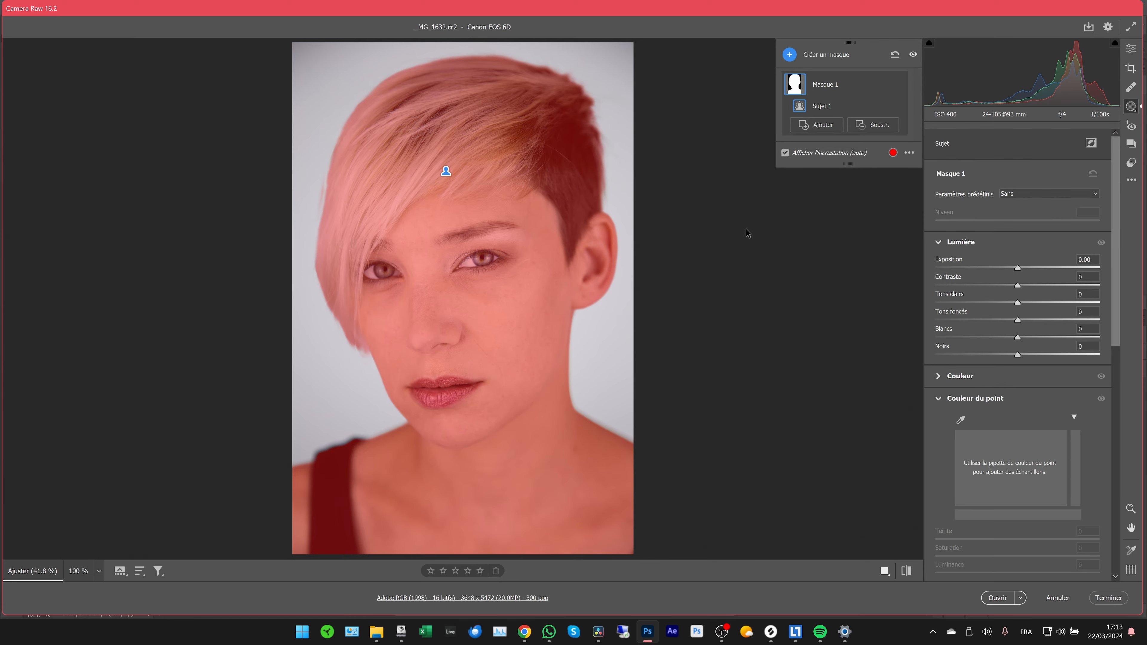
left_click(785, 153)
left_click(785, 154)
Examine the Subject mask's edges up close along the shoulder, jaw, fringe and dark hair at the side
key("z")
left_click_drag(602, 434, 779, 358)
key("space")
left_click_drag(367, 384, 560, 360)
left_click_drag(131, 341, 553, 315)
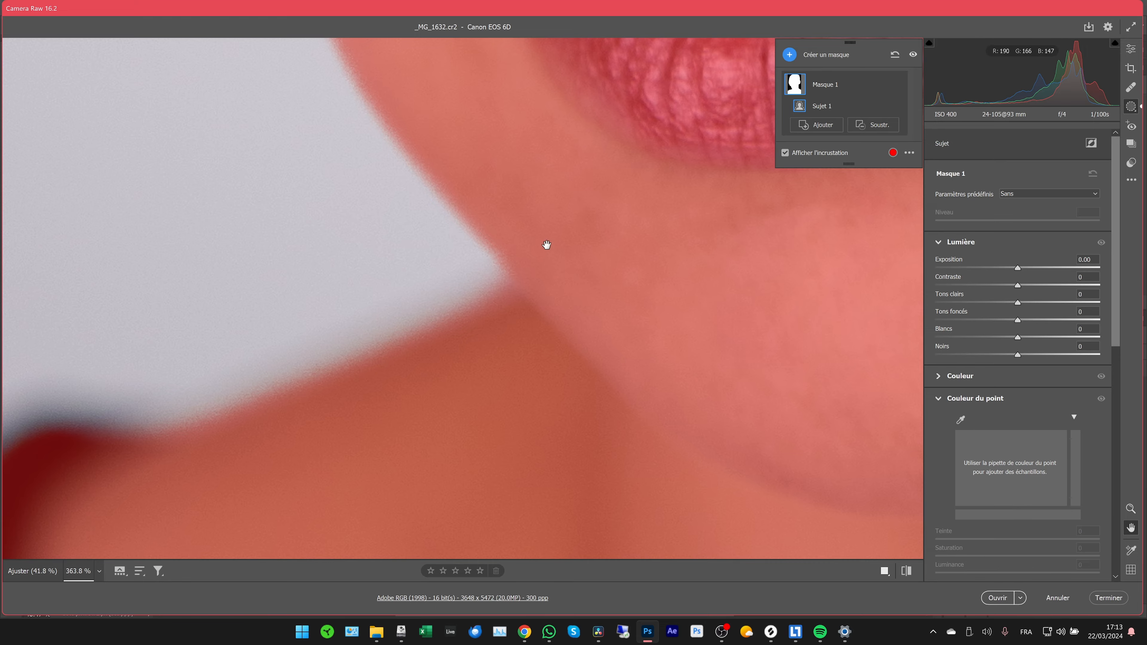
left_click_drag(545, 246, 535, 456)
key("space")
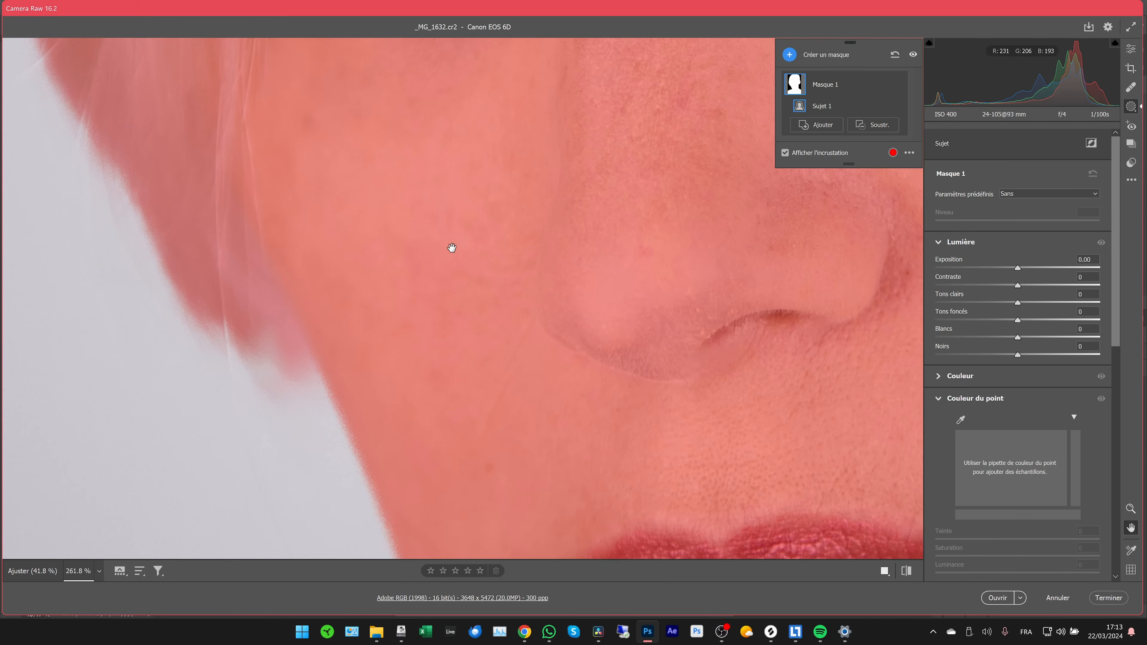
left_click_drag(451, 249, 551, 411)
left_click_drag(519, 217, 497, 484)
left_click_drag(501, 91, 742, 420)
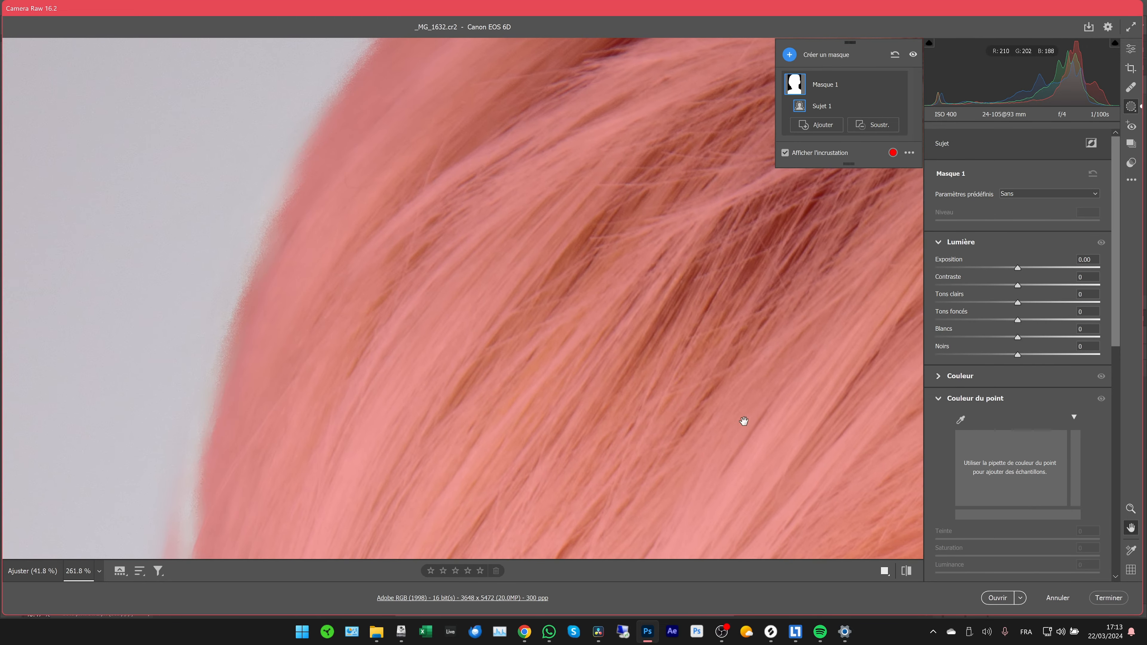
left_click_drag(496, 203, 169, 384)
left_click_drag(587, 253, 234, 45)
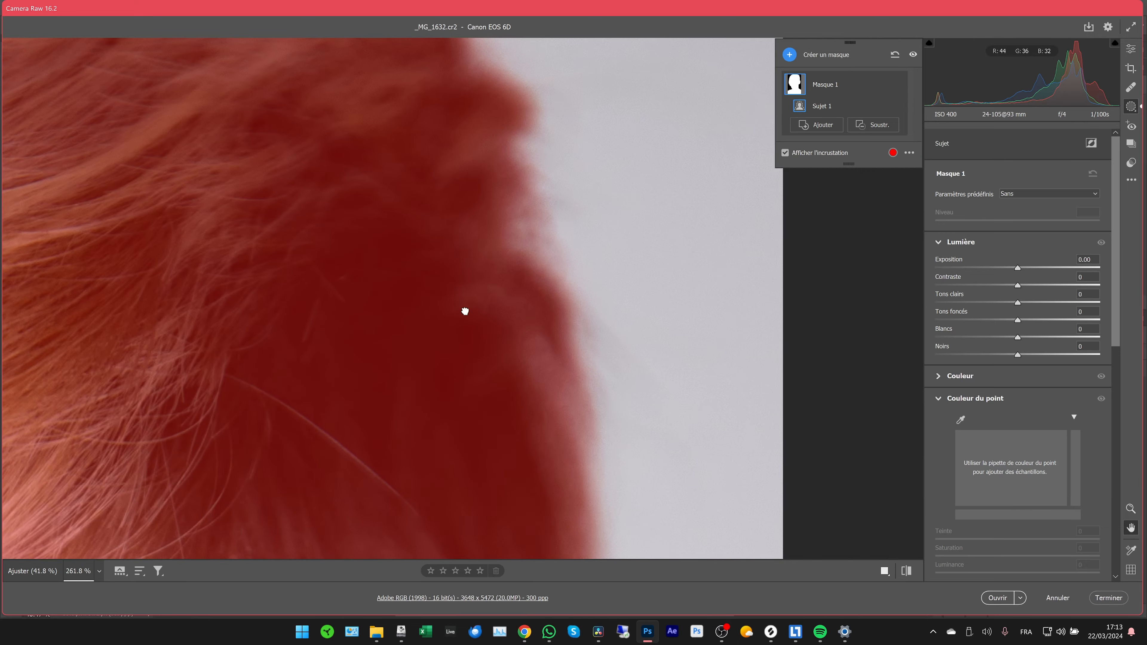
mouse_move(463, 312)
left_mouse_down()
mouse_move(401, 300)
mouse_move(351, 325)
mouse_move(307, 297)
mouse_move(512, 287)
mouse_move(480, 325)
left_mouse_up()
key("z")
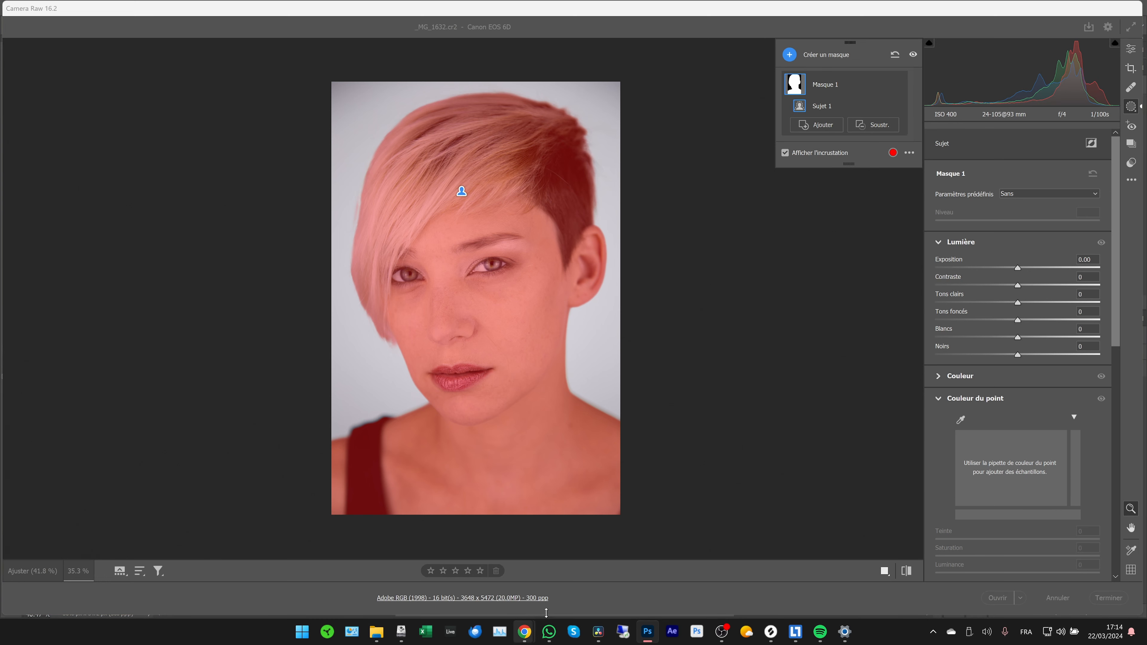
Switch to Chrome, search tuto.com for the trainer's profile and open the complete Photoshop CC 2022 course from the full trainings
left_click(523, 631)
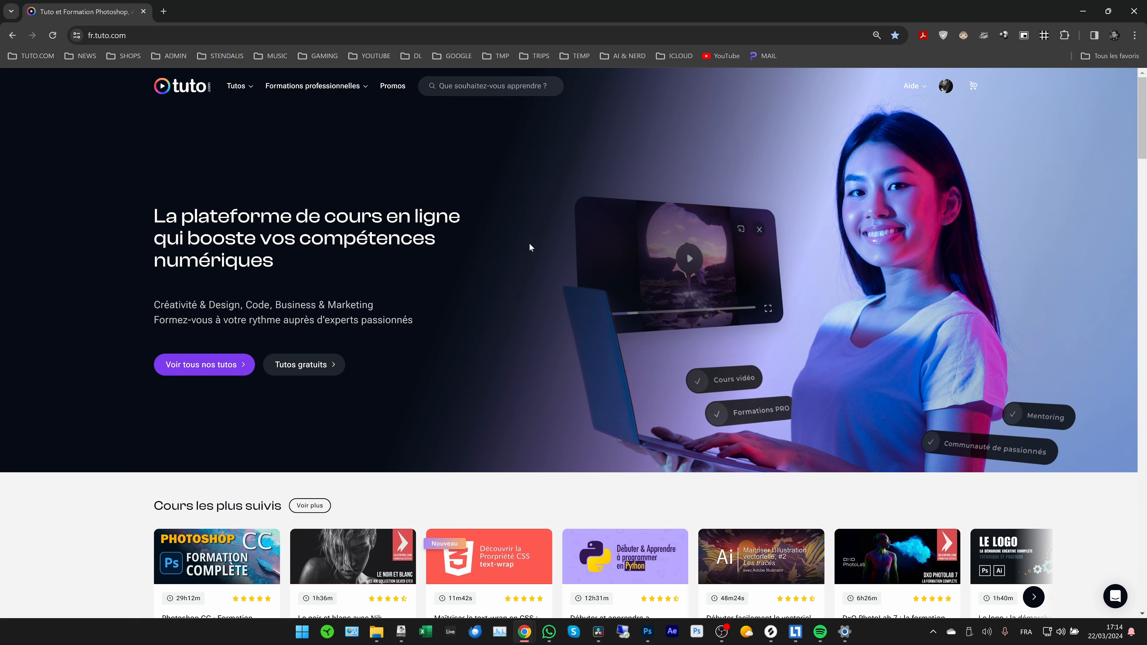
left_click(488, 86)
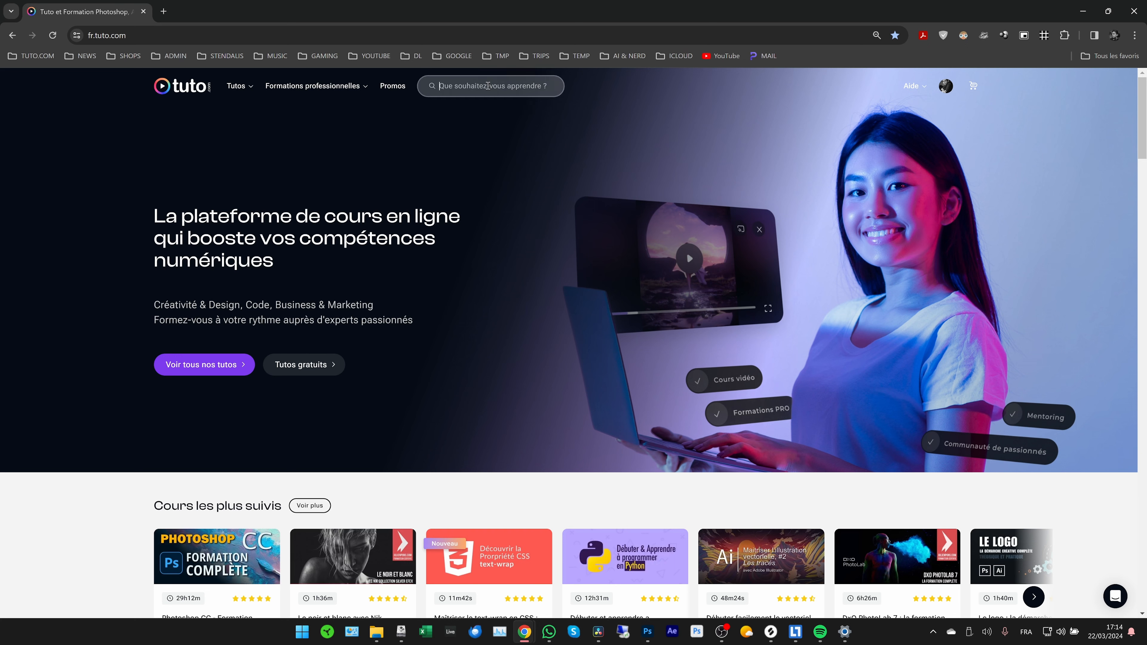
type("juluieen pons")
key("Return")
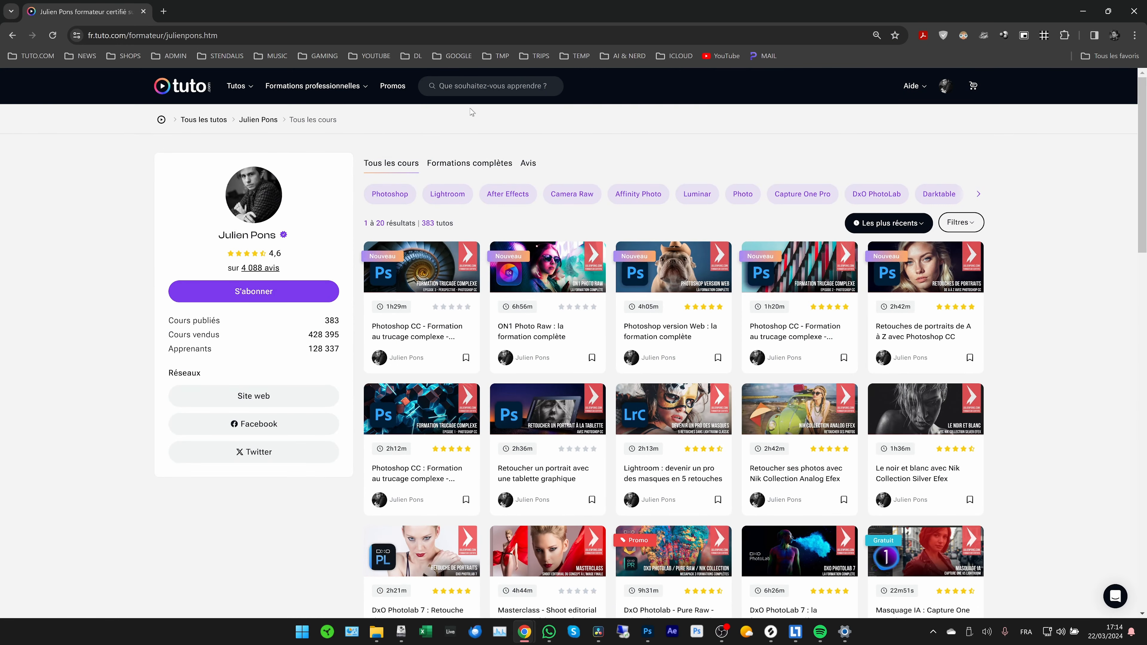
left_click(473, 166)
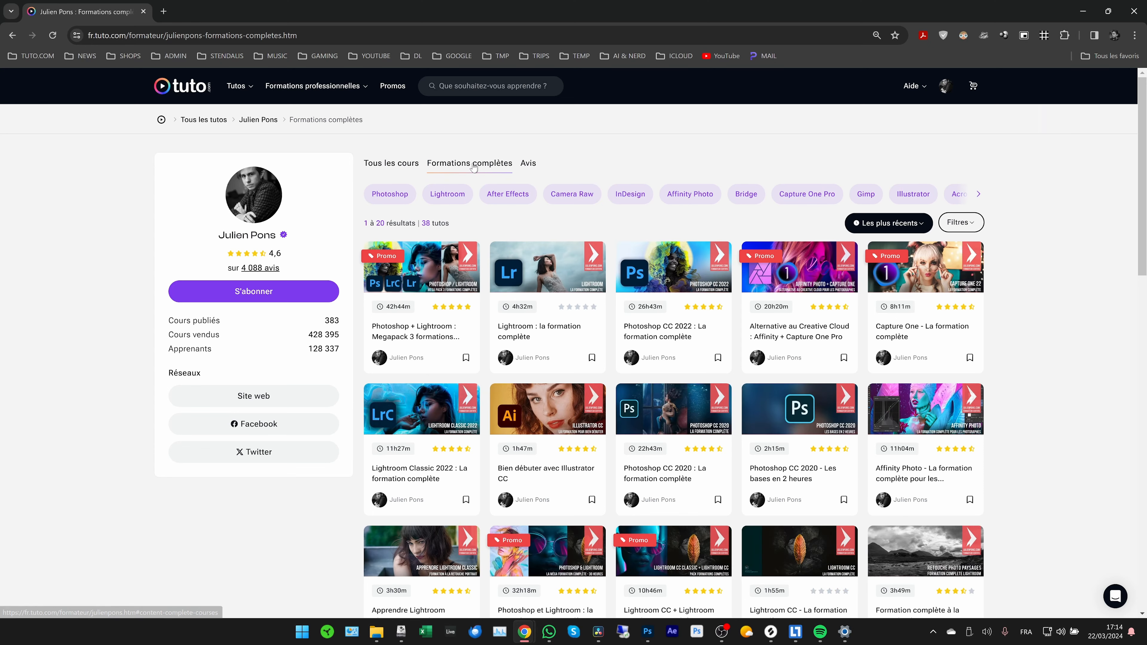
left_click(671, 337)
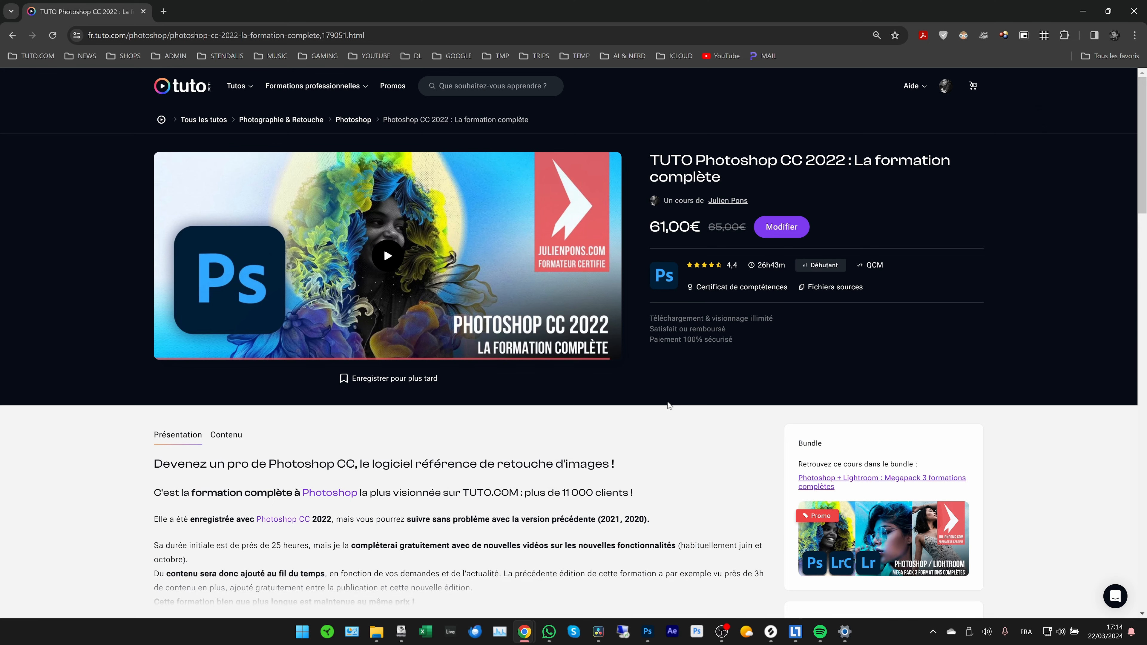
Switch back to Camera Raw and lower the global point curve's white point to output 0, turning the whole photo black
left_click(647, 631)
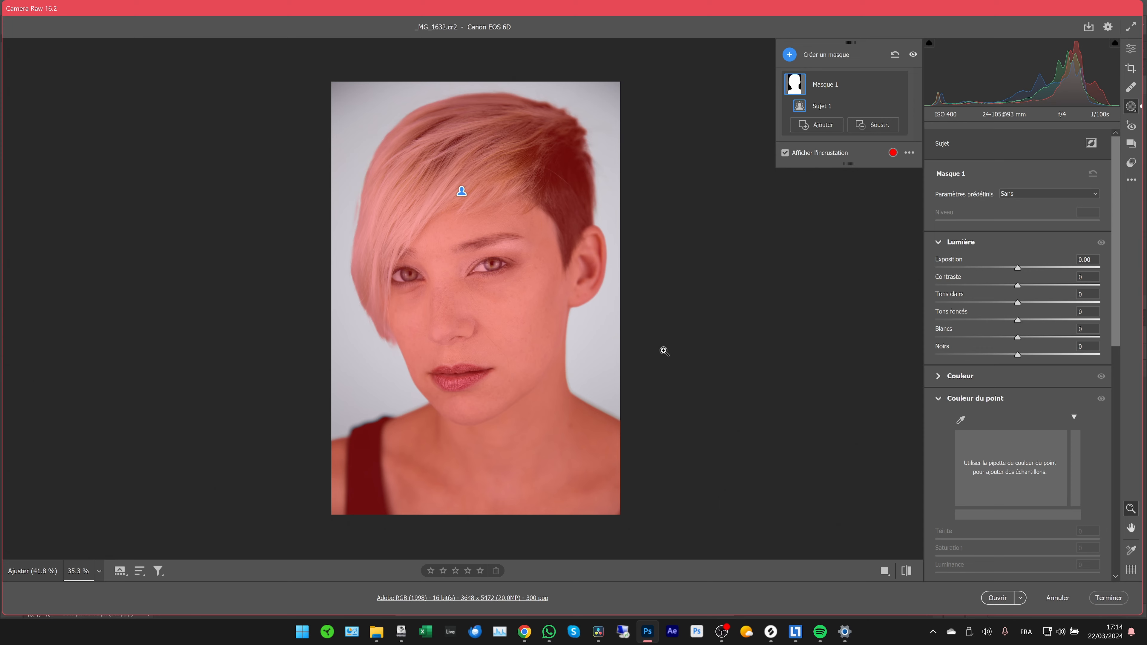
left_click(1130, 49)
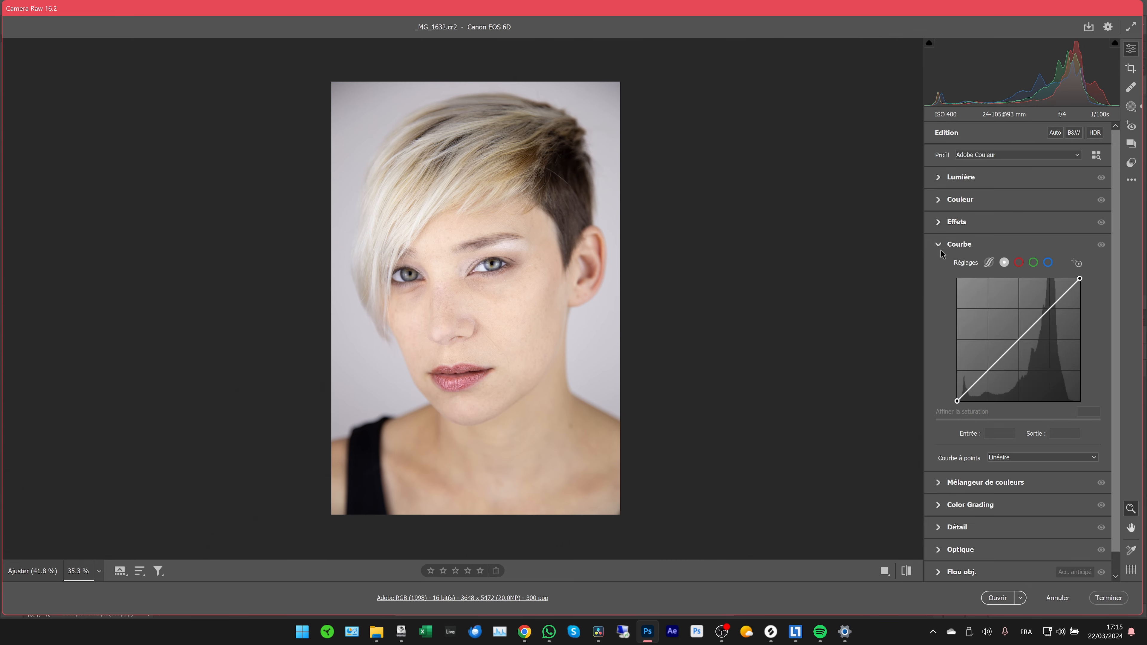
left_click(1004, 262)
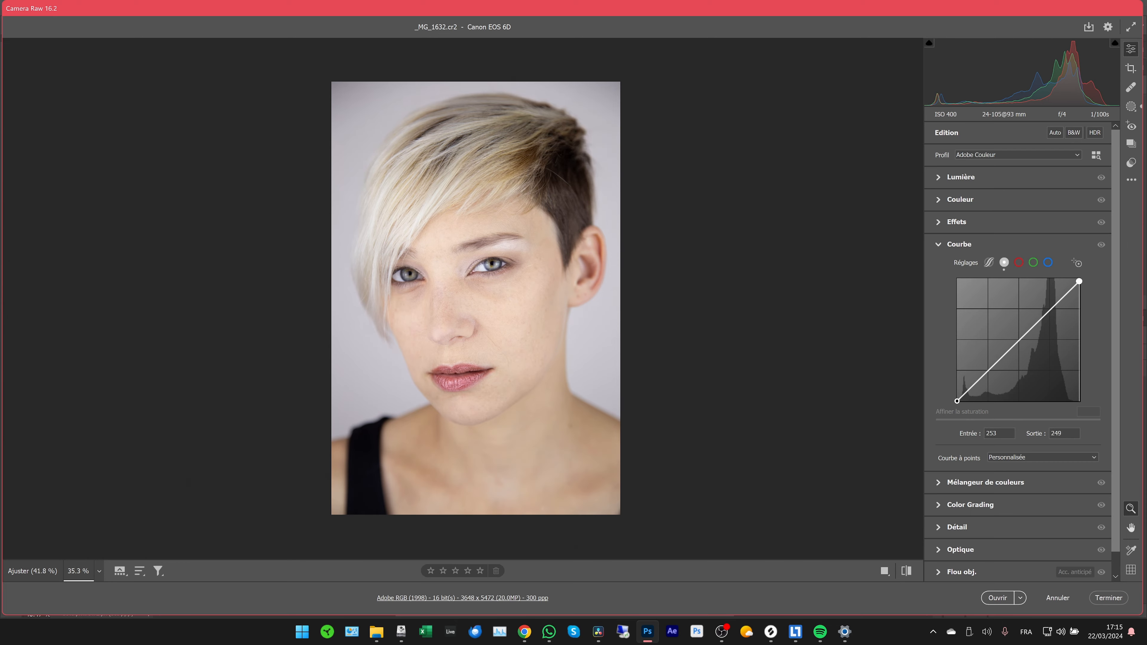
left_click_drag(1079, 279, 1079, 401)
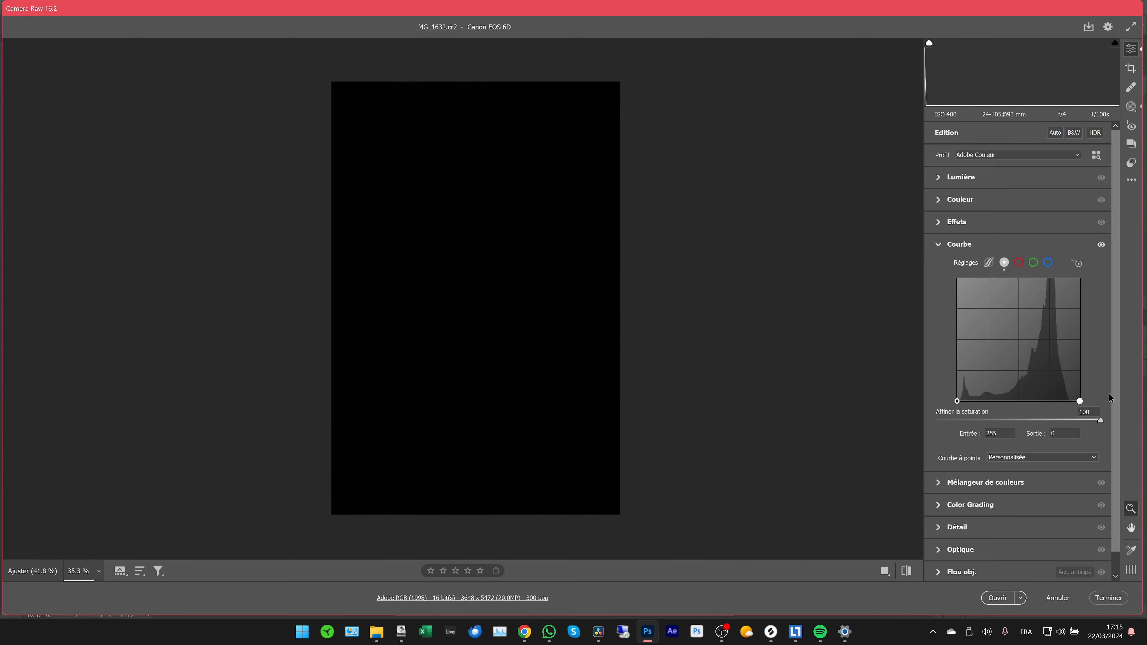
mouse_move(1079, 400)
left_mouse_down()
mouse_move(1079, 303)
mouse_move(1079, 401)
left_mouse_up()
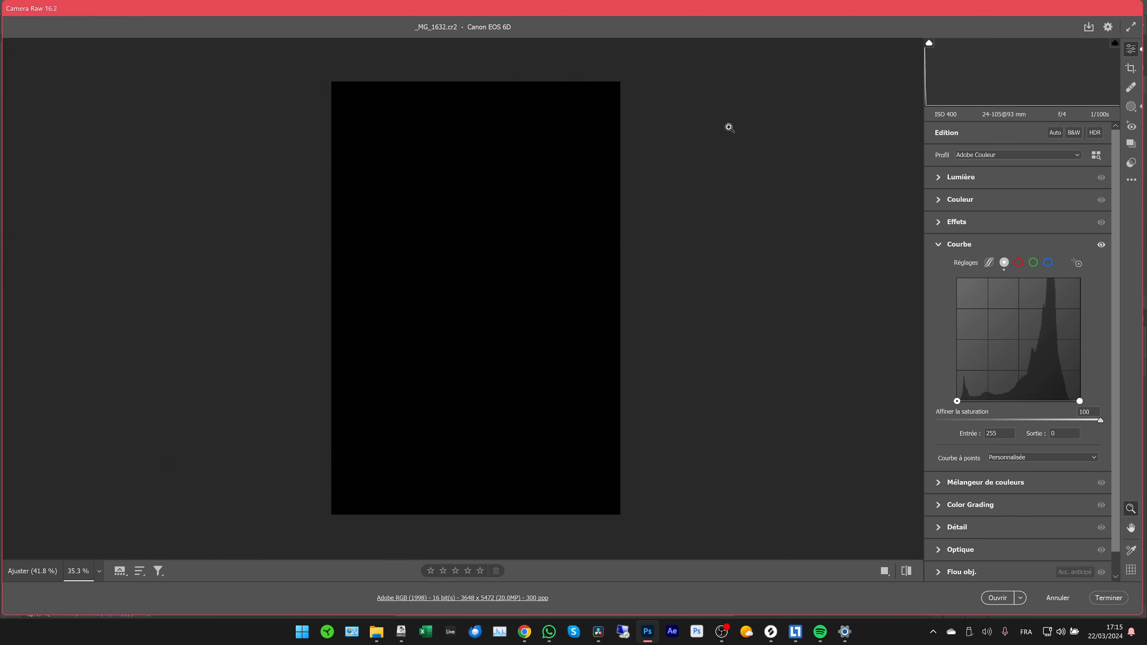
Raise the black point of Masque 1's curve to output 255, turning the masked subject pure white
key("shift+w")
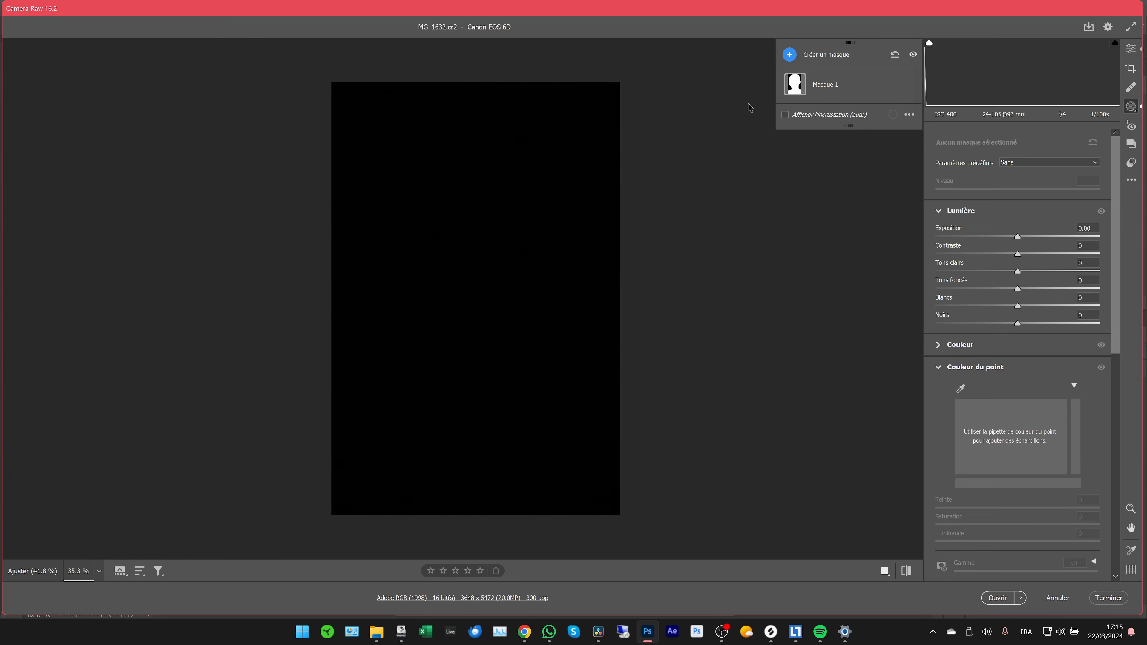
left_click(796, 85)
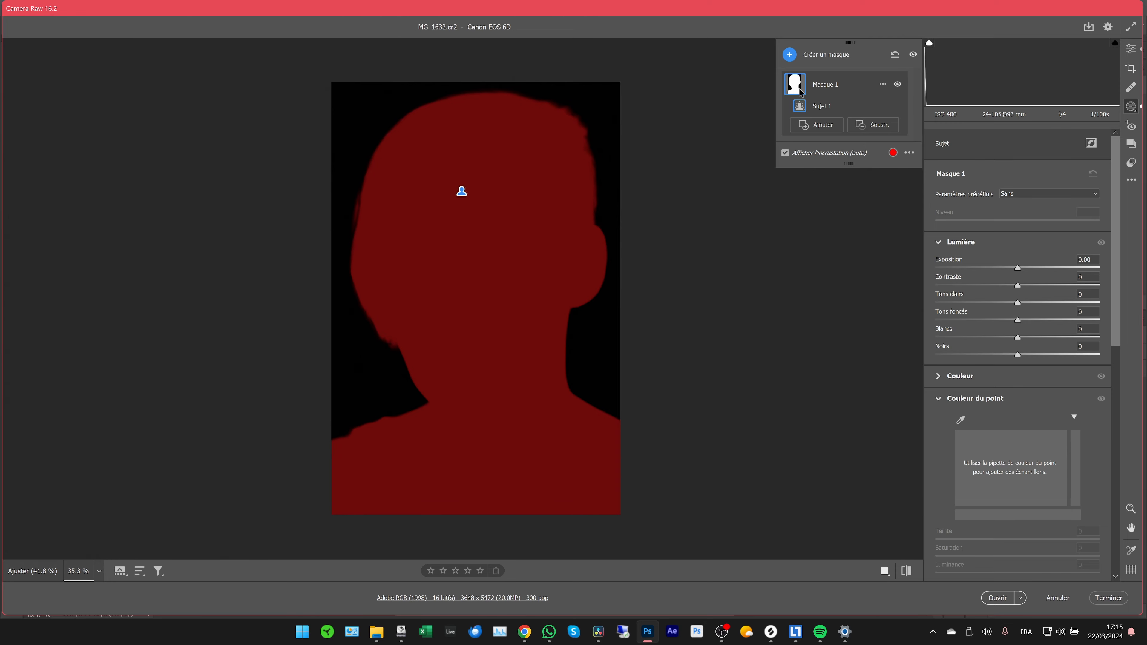
left_click_drag(1120, 289, 1119, 463)
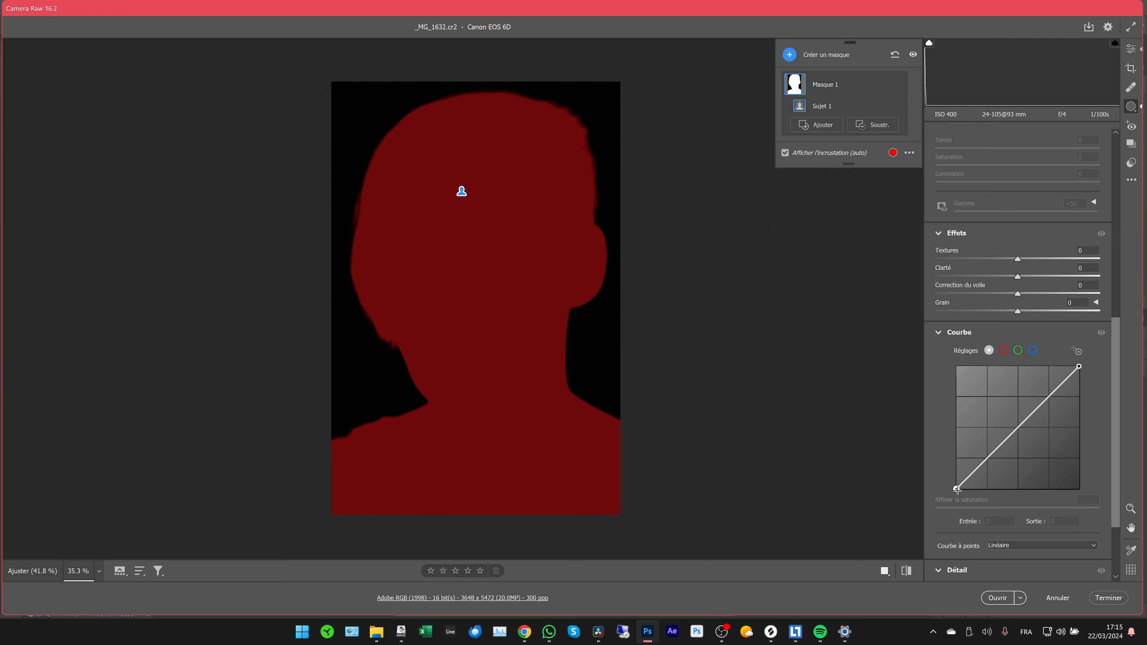
left_click_drag(956, 489, 956, 366)
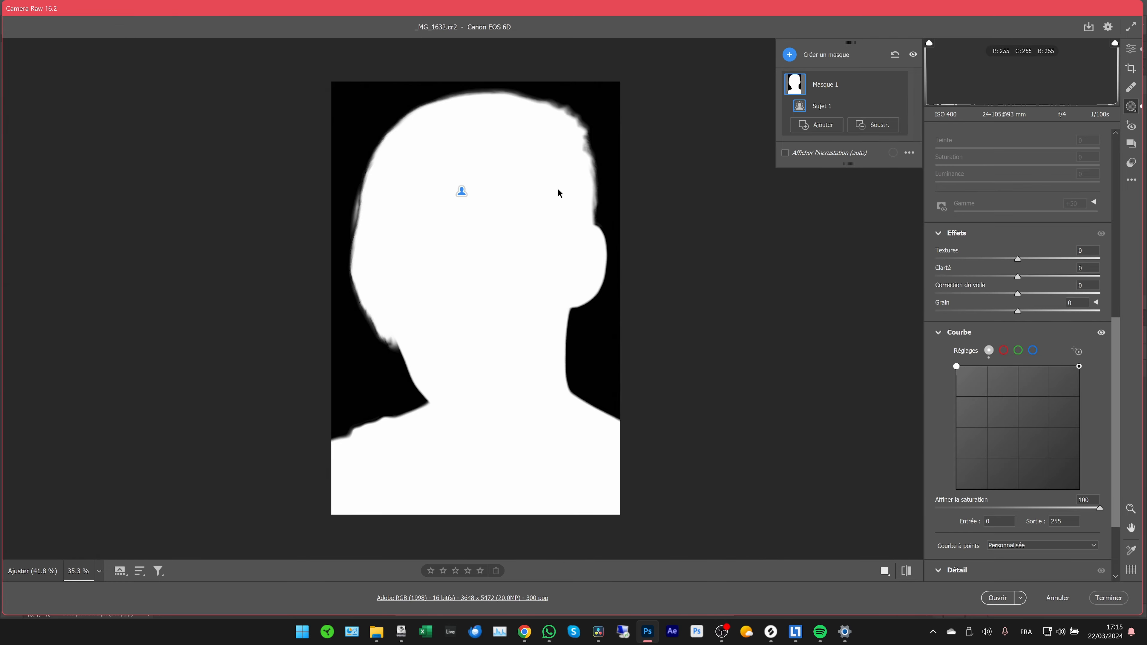
Open the black-and-white silhouette in Photoshop, preferring the embedded colour profile over the working space
left_click(998, 599)
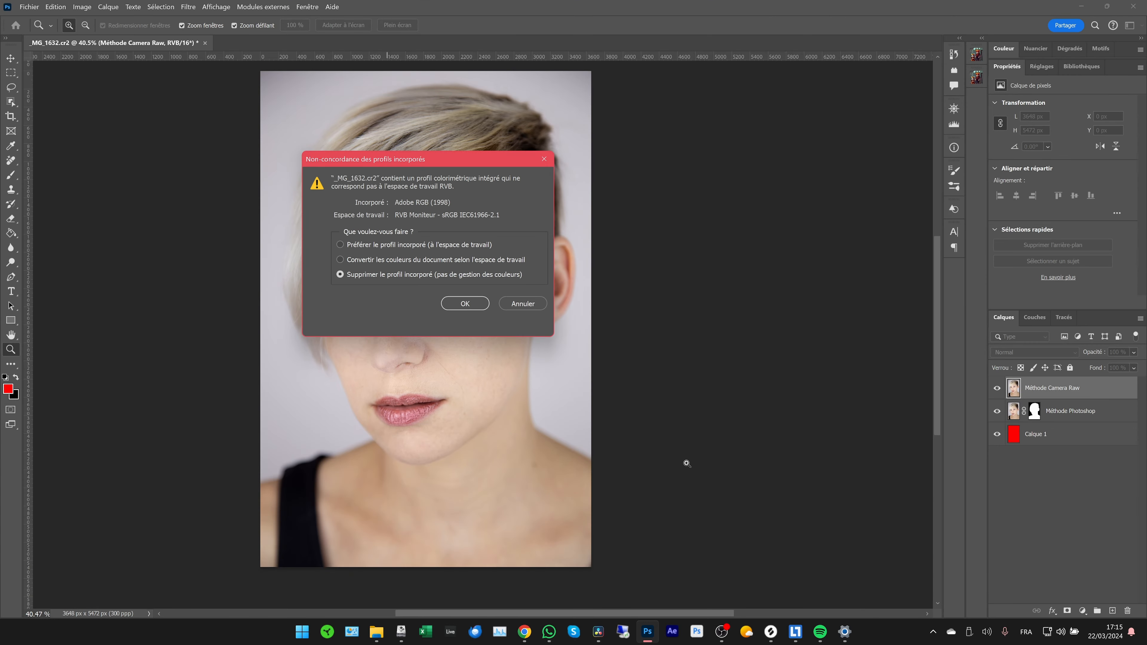
left_click(396, 244)
left_click(457, 304)
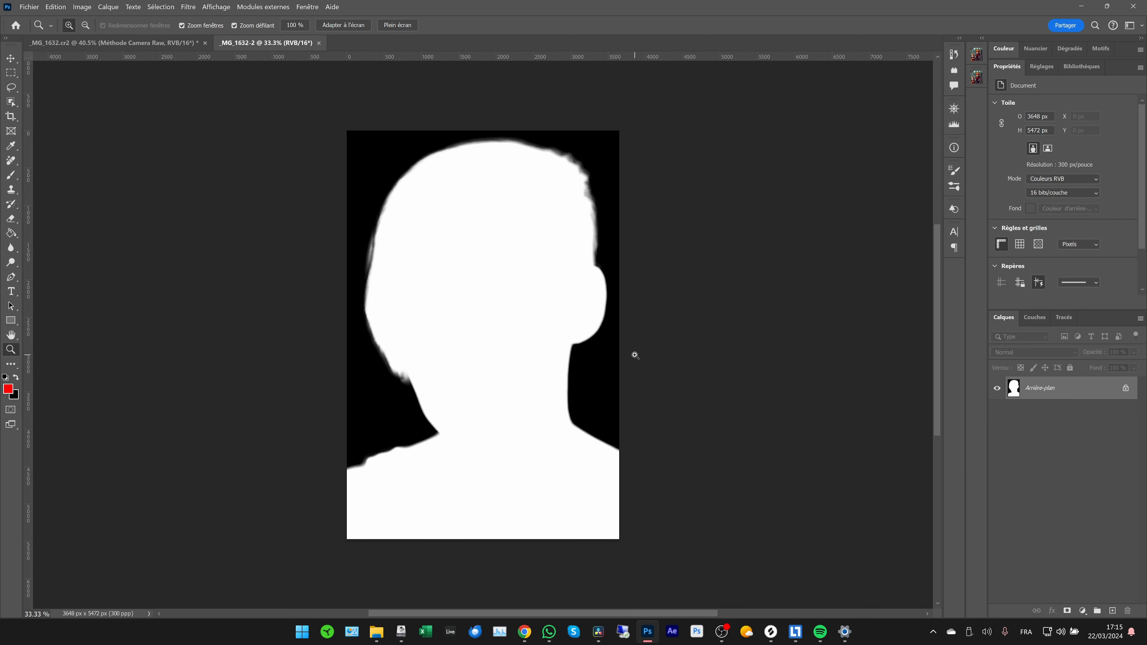
Copy the whole silhouette image into a new layer mask on the Méthode Camera Raw layer, deselect and return to the normal image view
key("ctrl+a")
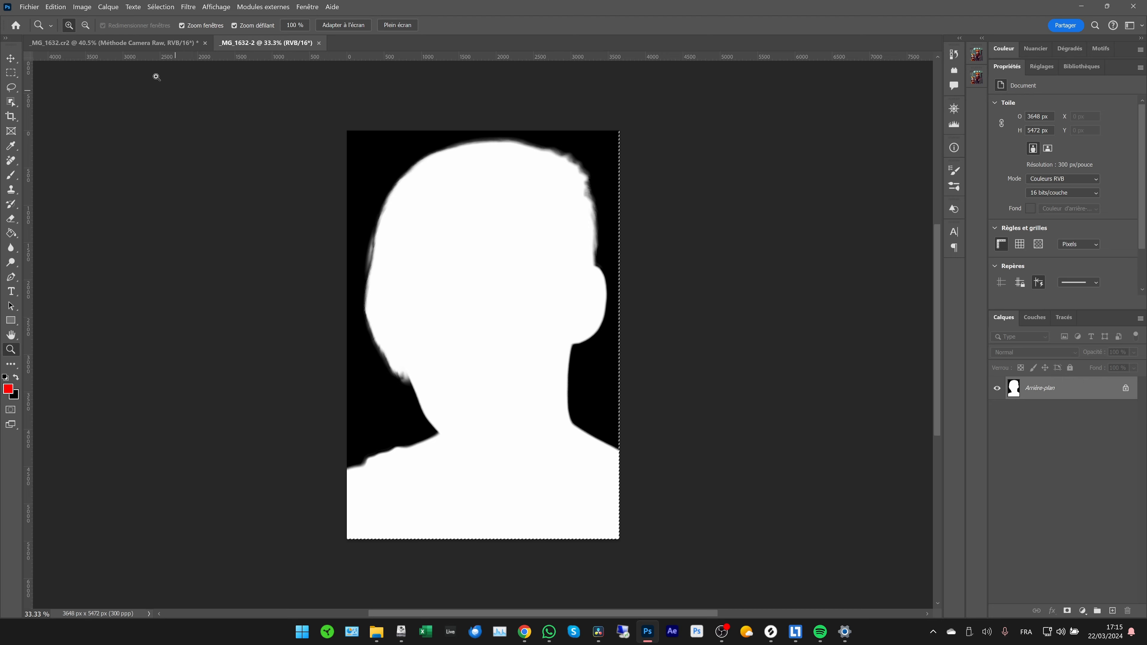
left_click(123, 46)
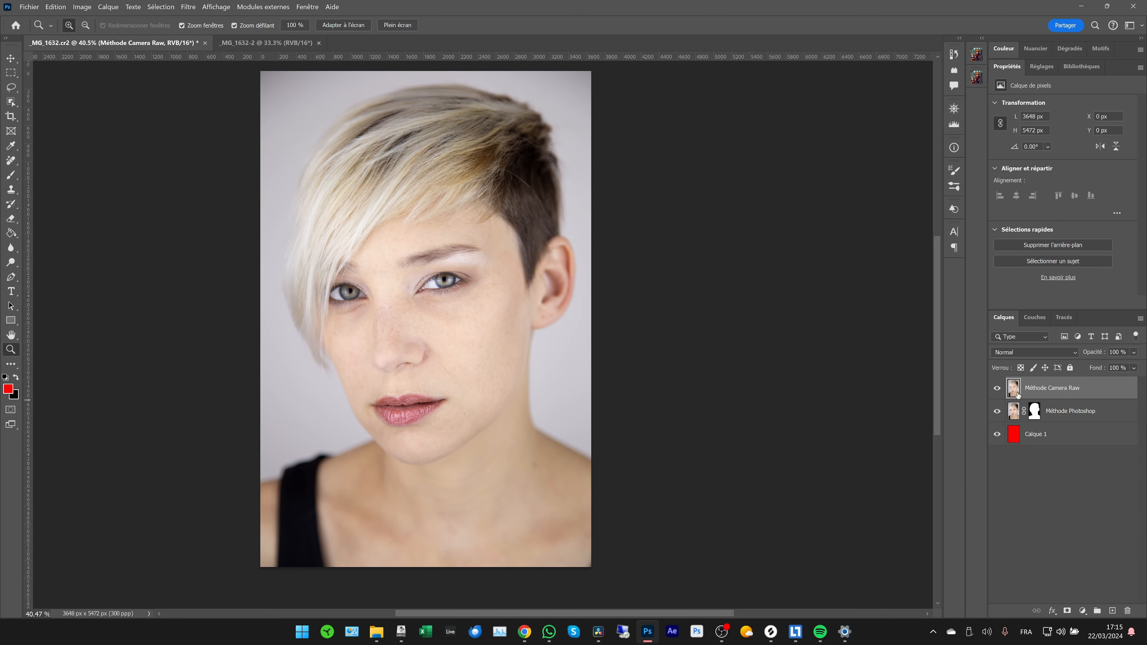
left_click(1068, 610)
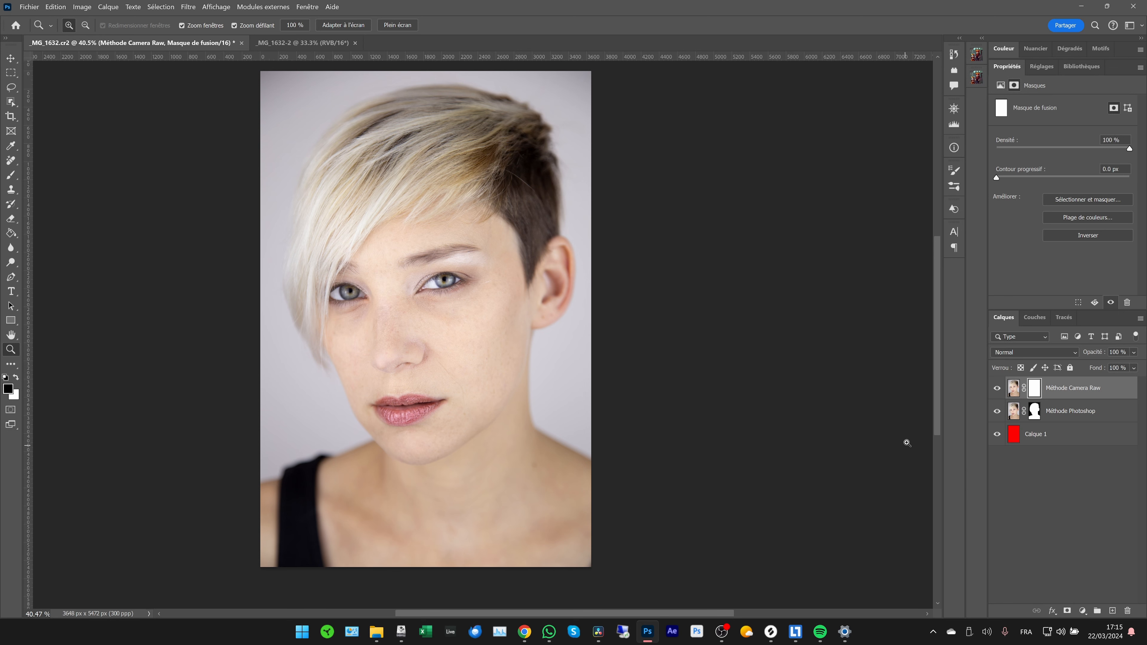
left_click(1034, 389, "alt")
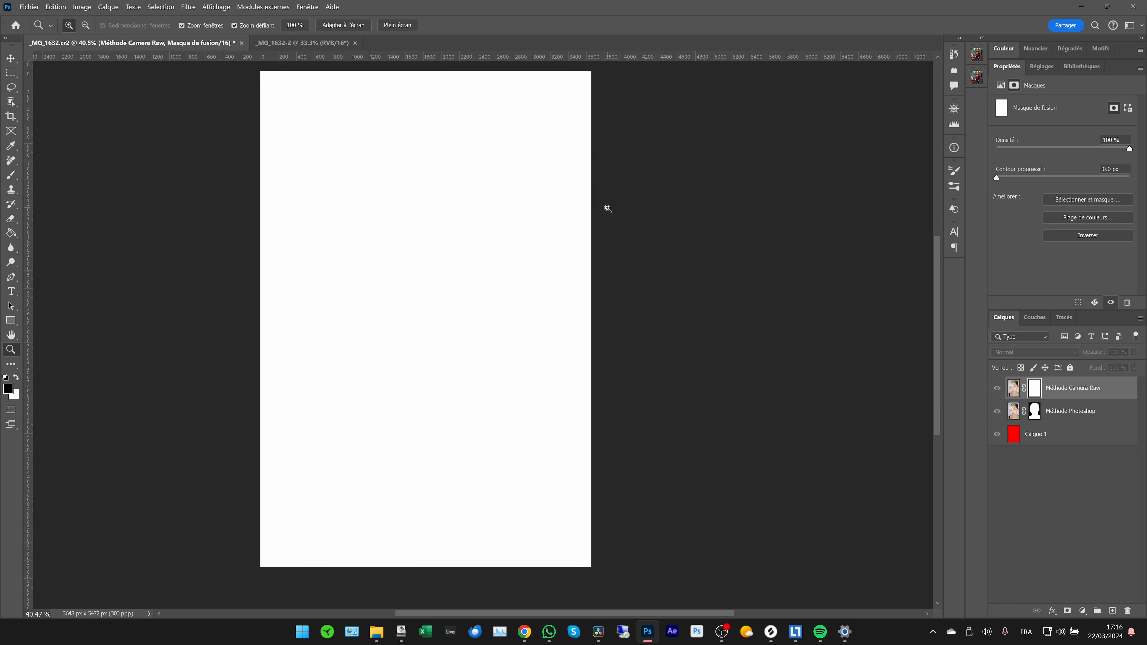
key("ctrl+v")
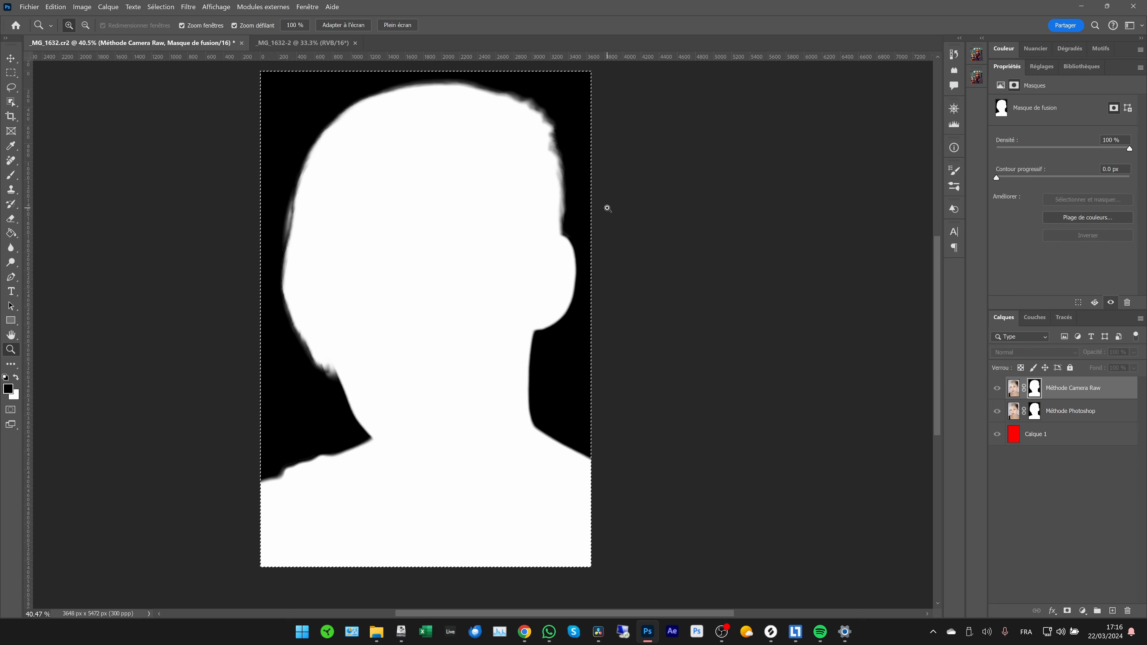
key("ctrl+d")
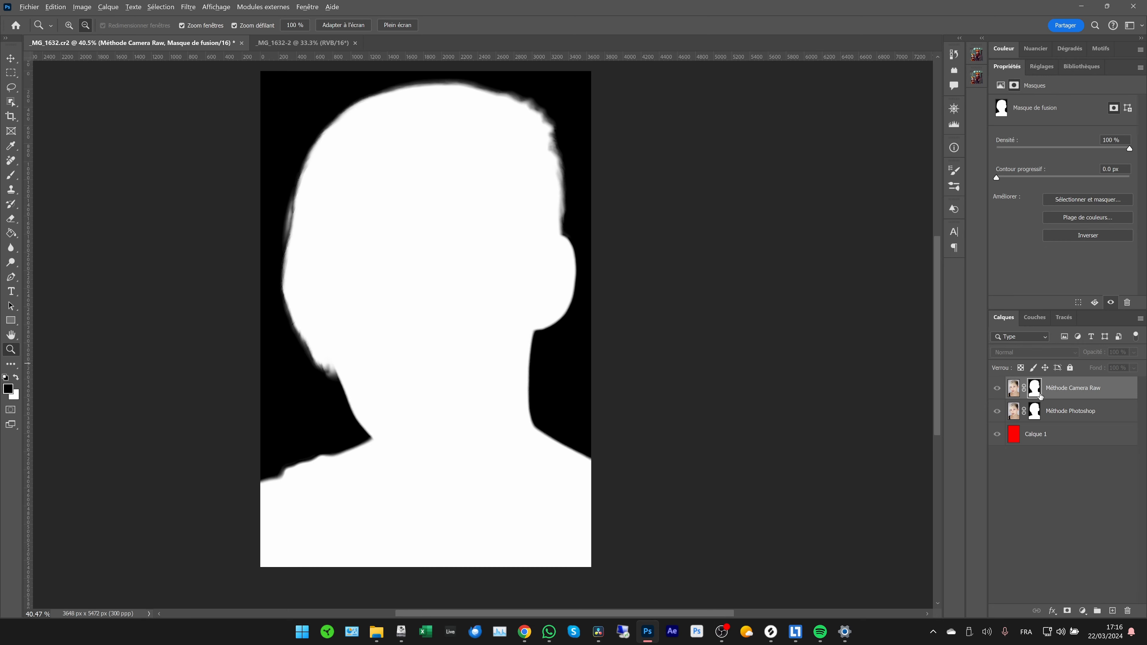
left_click(1034, 389, "alt")
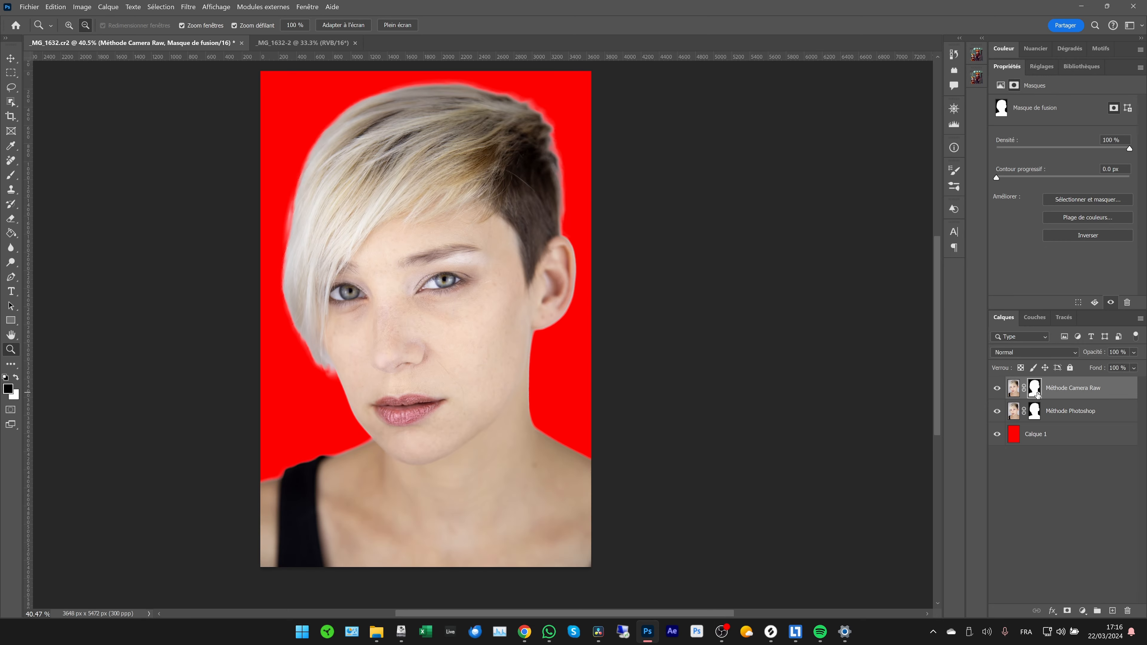
Compare both cutouts' shoulder and jaw edges up close by showing the Méthode Camera Raw and Méthode Photoshop layers one at a time
left_click(997, 411)
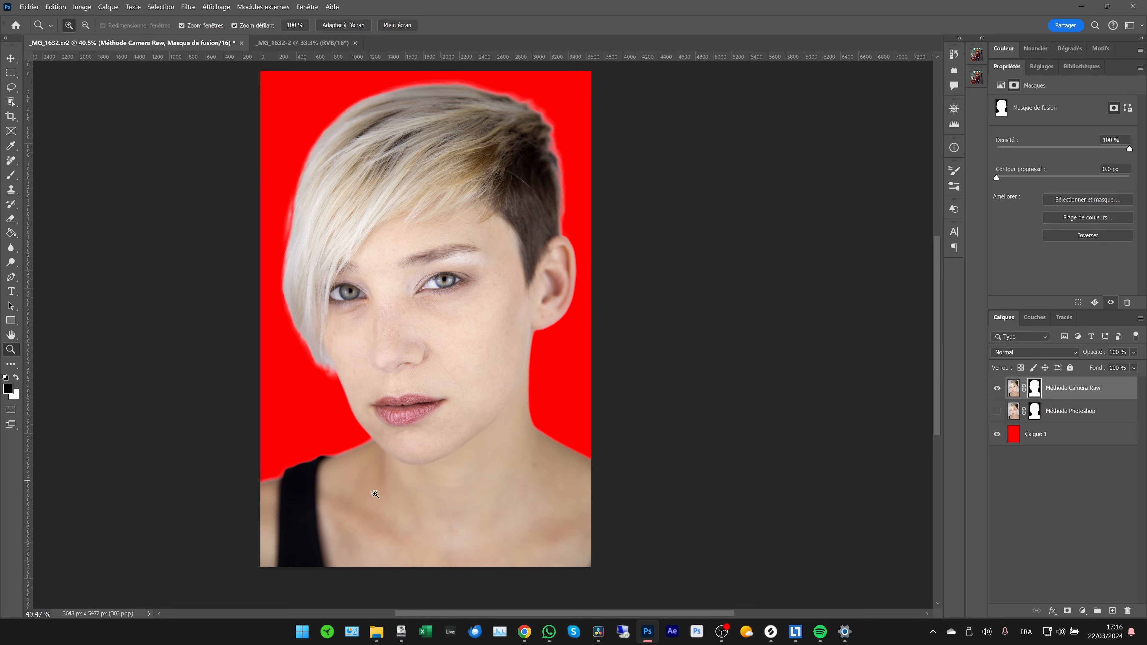
left_click_drag(530, 385, 545, 352)
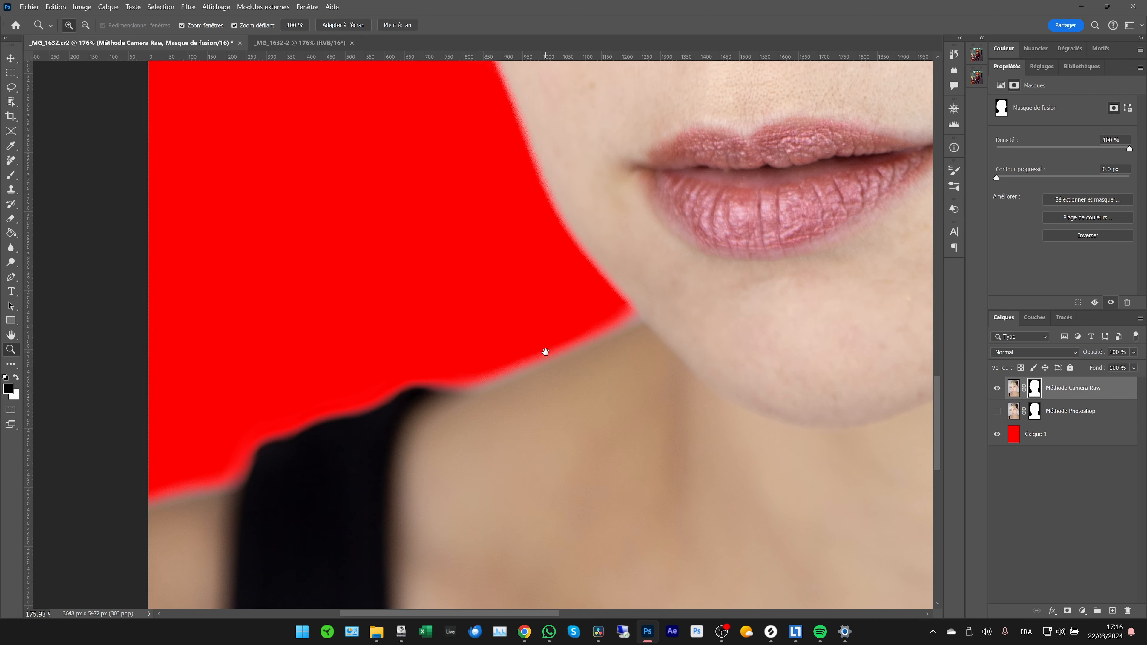
left_click(997, 389)
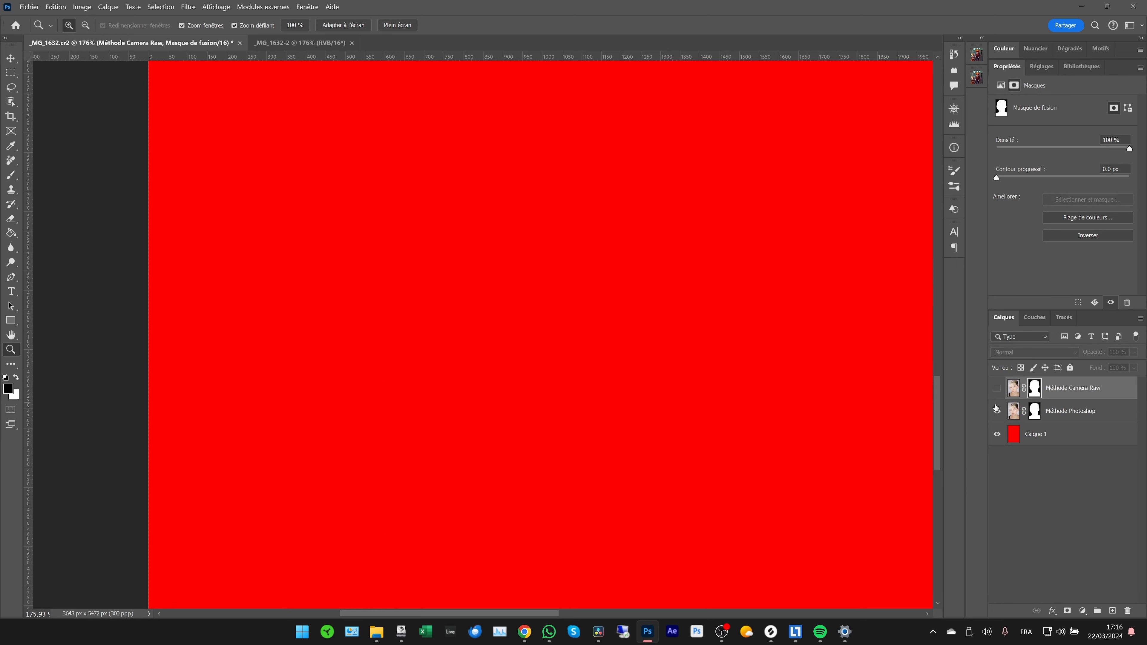
left_click(996, 412)
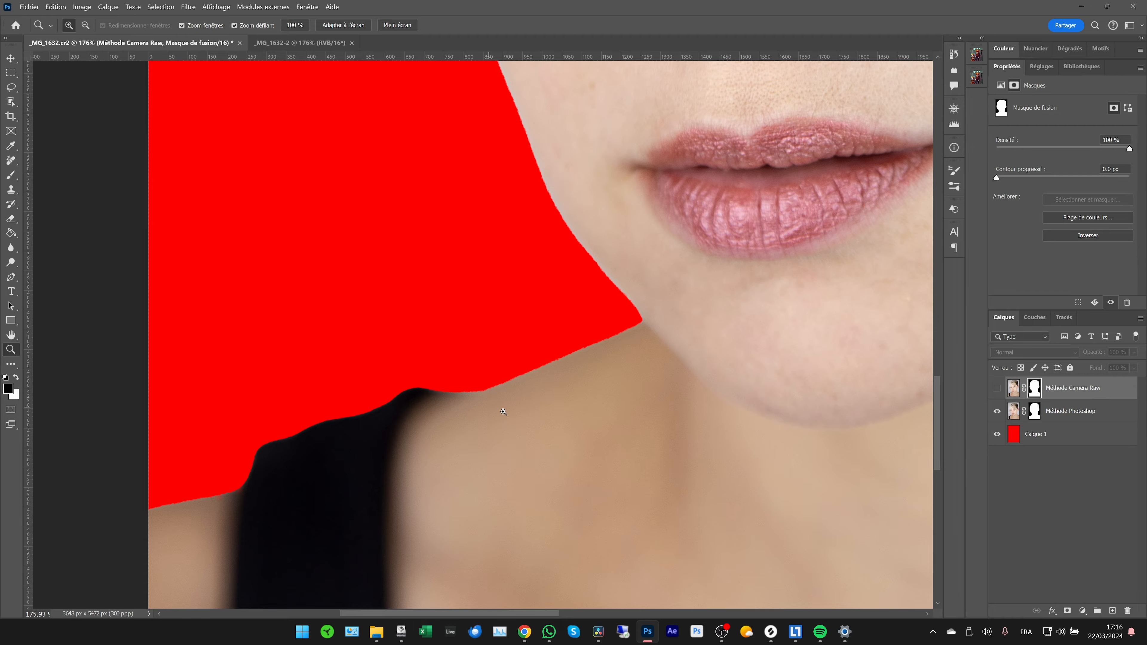
left_click_drag(463, 396, 485, 382)
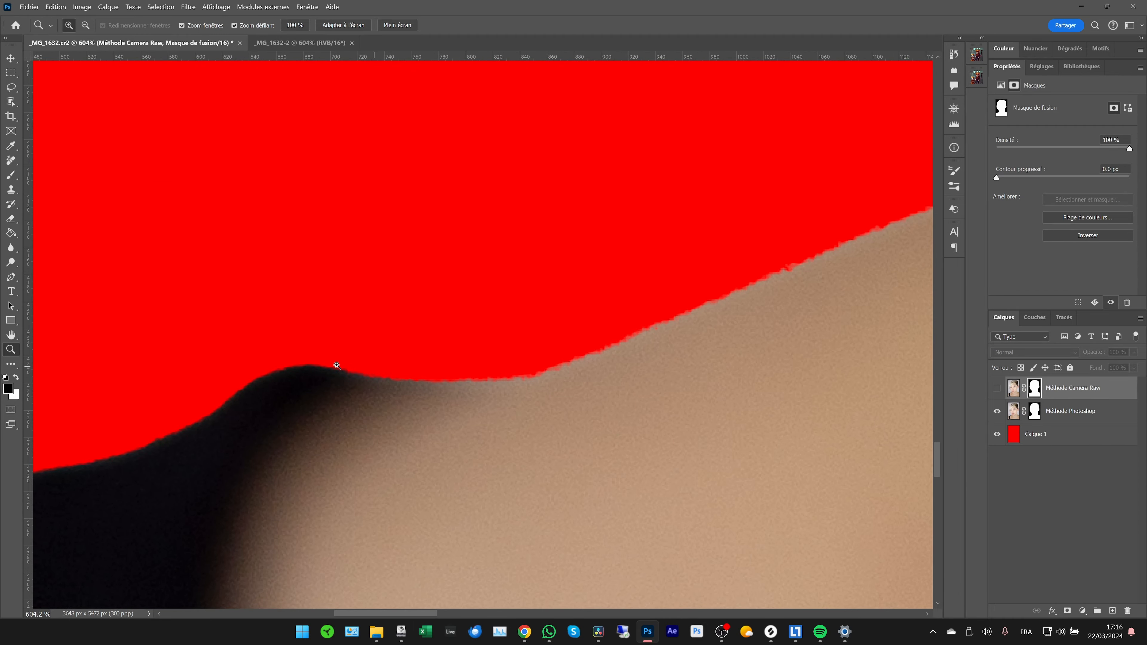
left_click(997, 391)
left_click(997, 410)
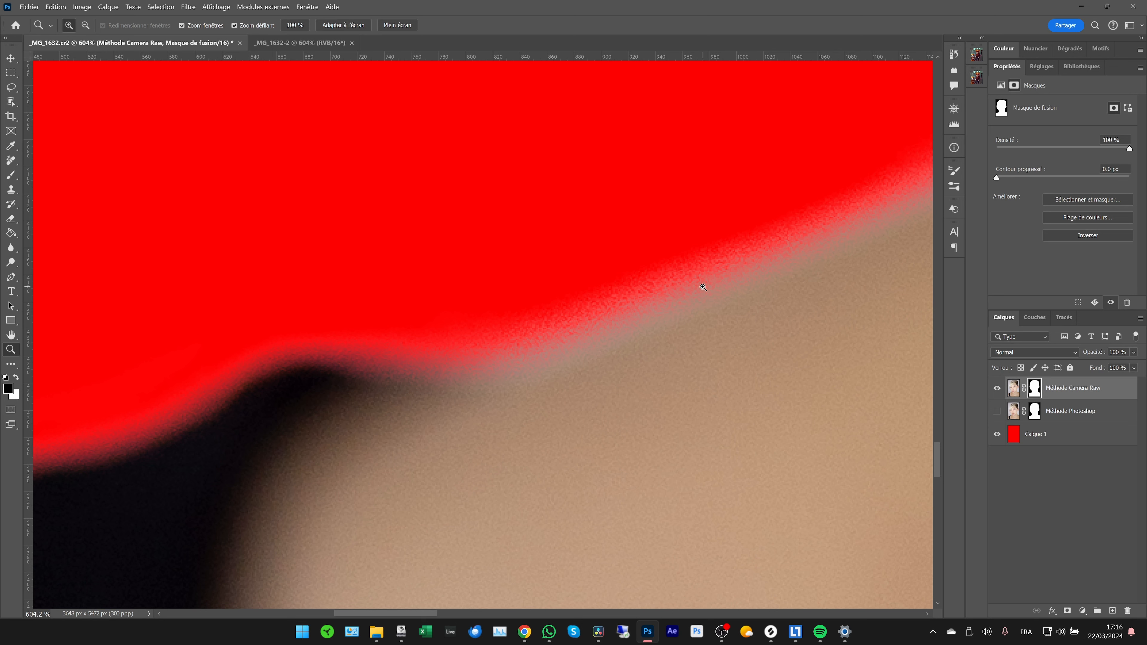
Examine the Camera Raw cutout's edge along the shoulder strap and up to the jaw, then the portrait from farther away
left_click_drag(302, 371, 204, 383)
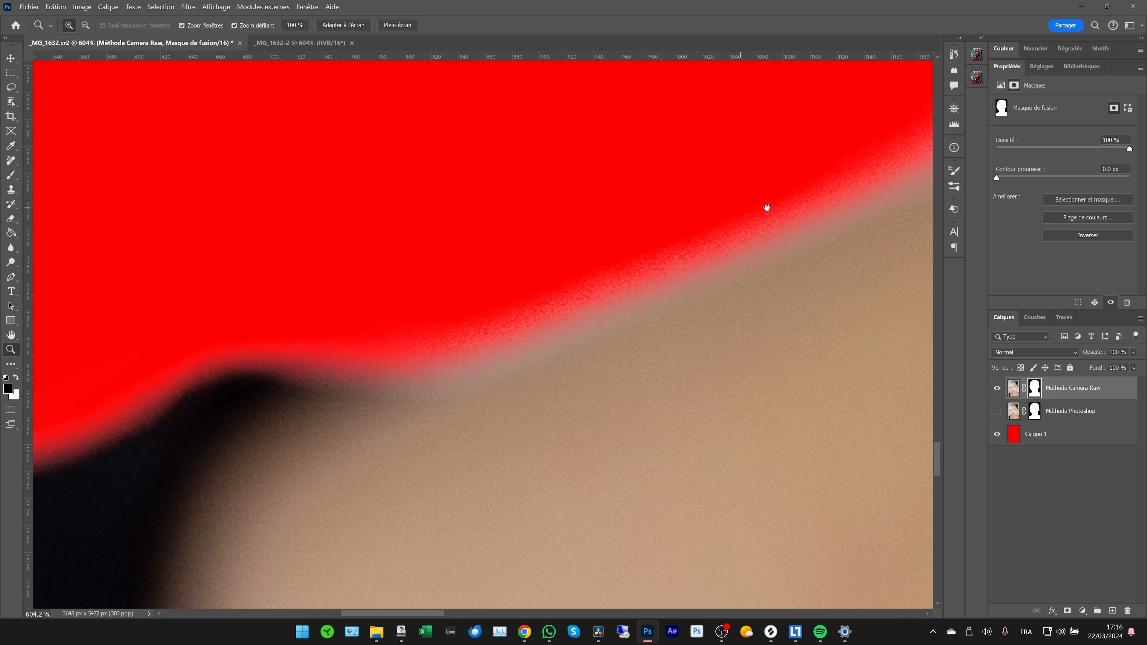
left_click_drag(766, 208, 451, 333)
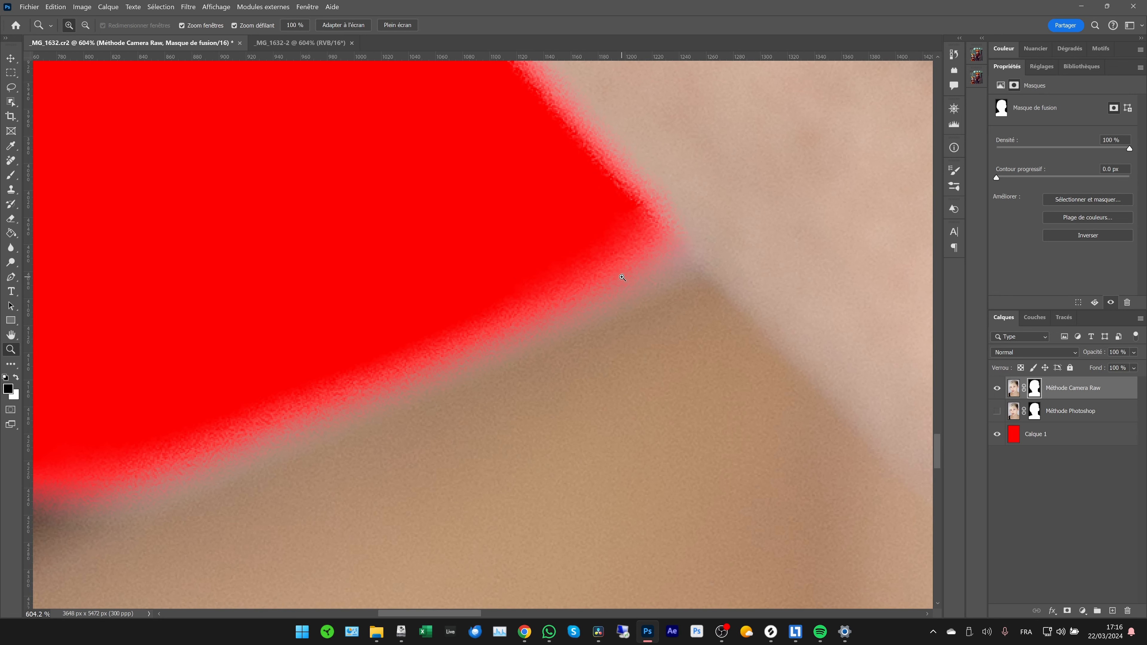
left_click_drag(392, 386, 844, 293)
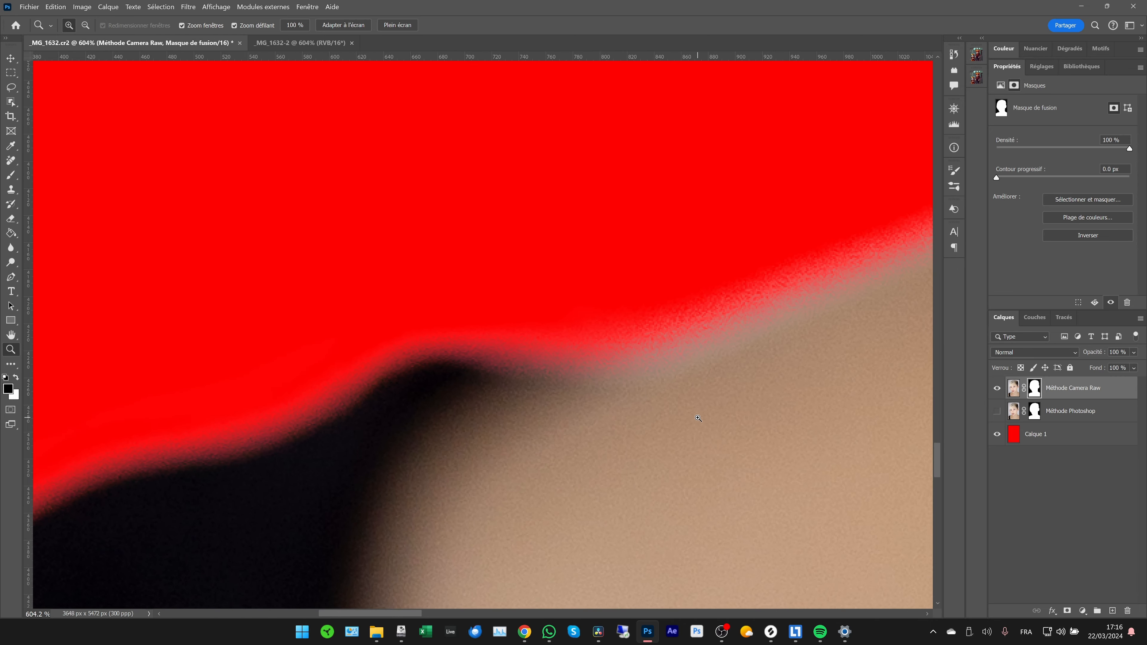
key("ctrl+minus")
key("ctrl+minus")
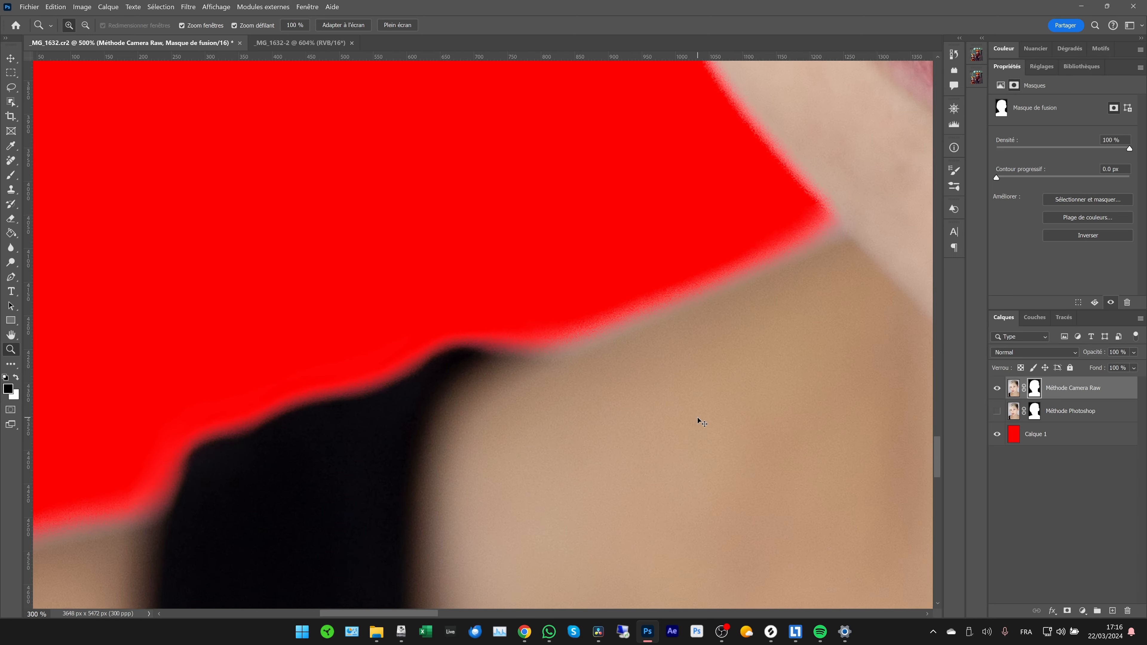
key("ctrl+minus")
key("ctrl+minus")
key("ctrl+minus")
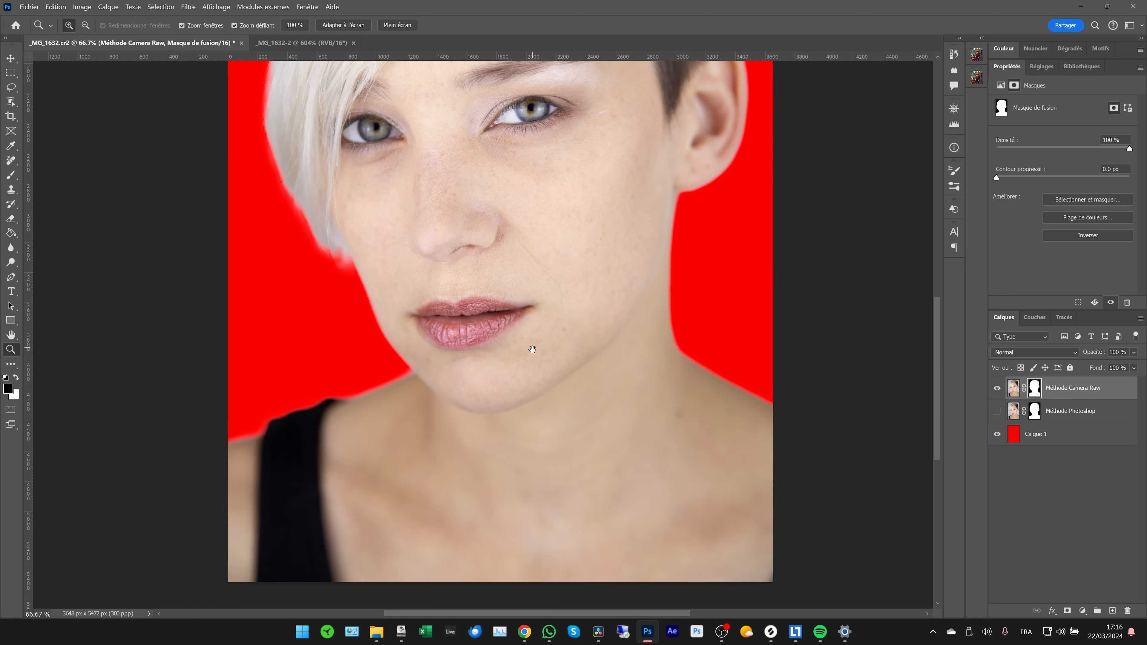
Compare both cutouts' jaw, ear and hair edges by showing the Méthode Photoshop and Méthode Camera Raw layers one at a time
left_click(993, 410)
left_click(997, 388)
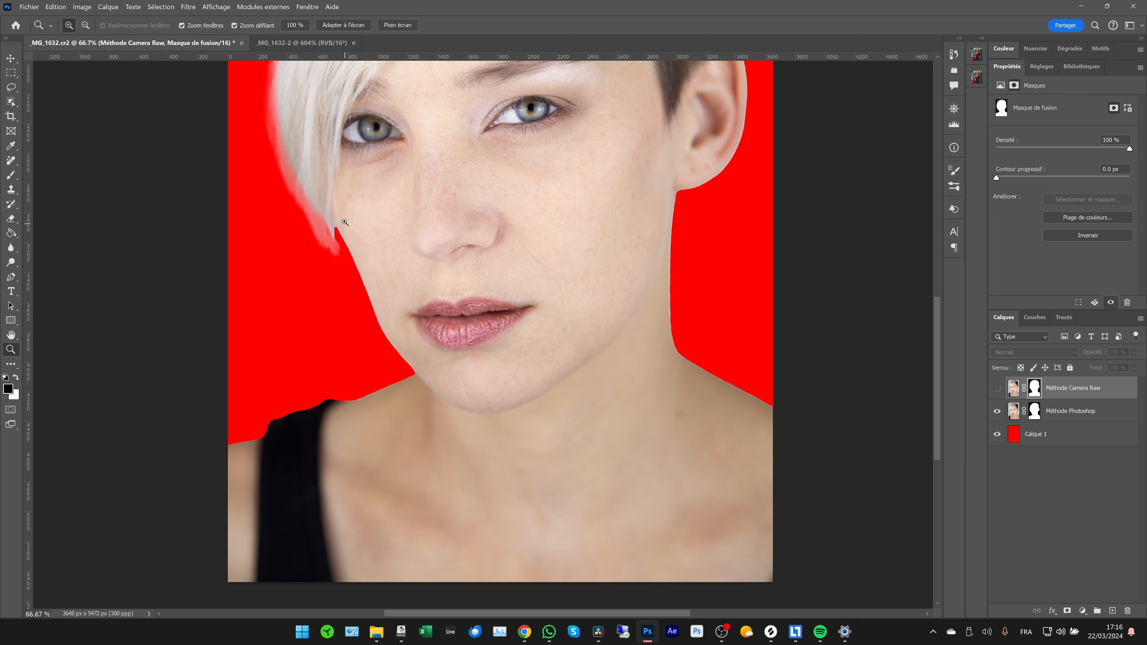
scroll(712, 300, "up", 5)
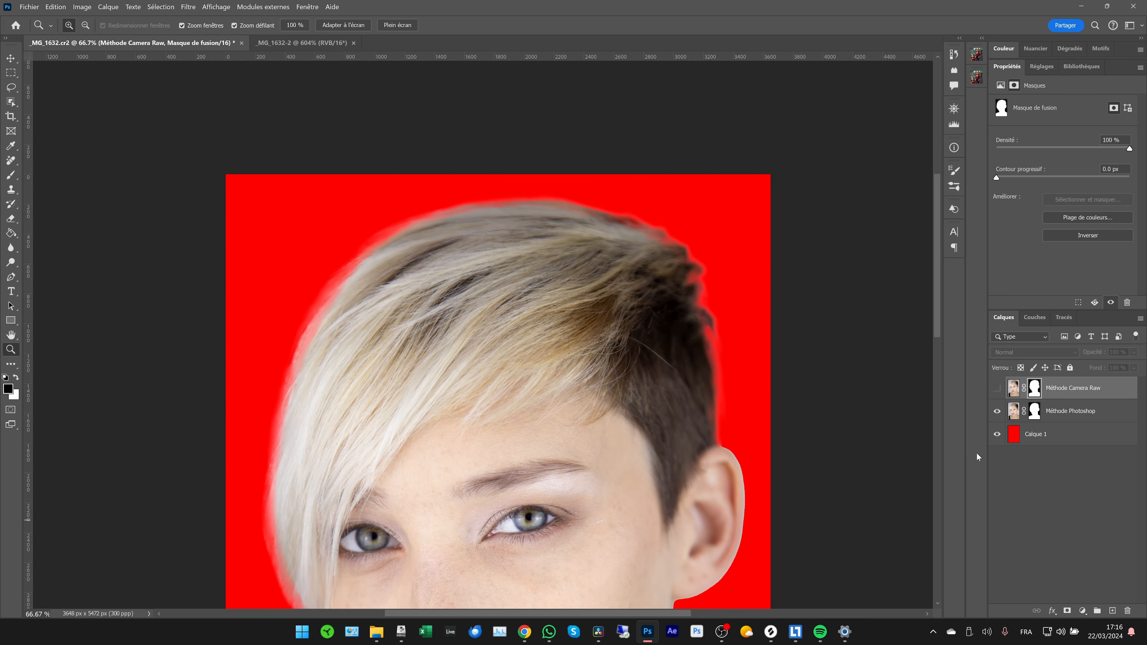
left_click(997, 389)
left_click(997, 411)
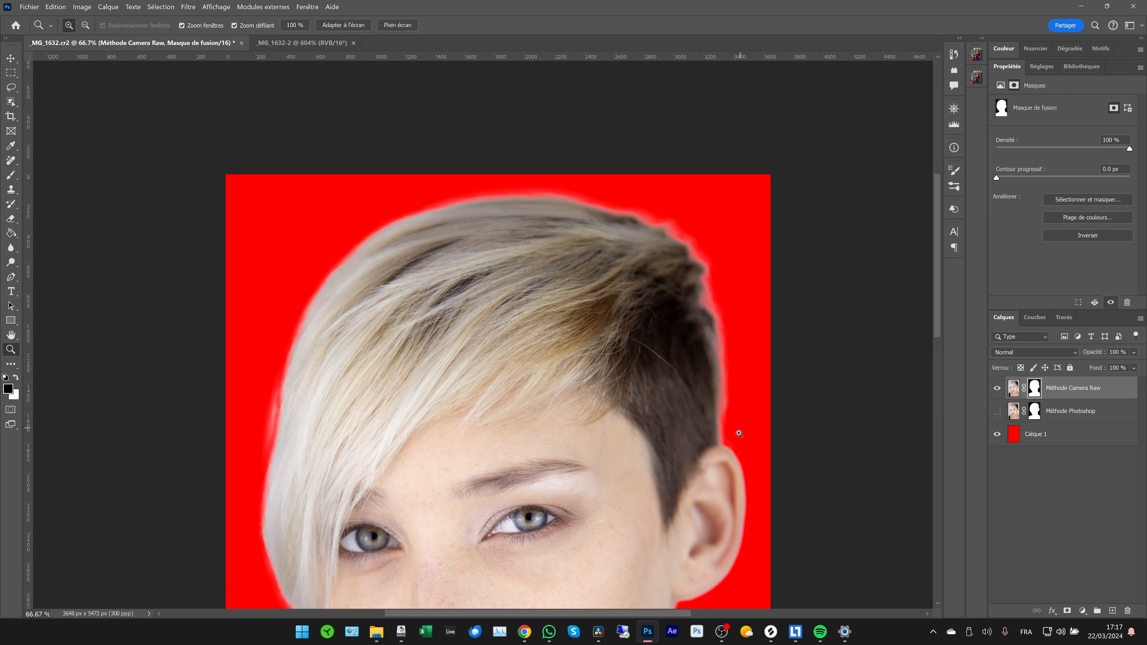
left_click(997, 388)
left_click(997, 411)
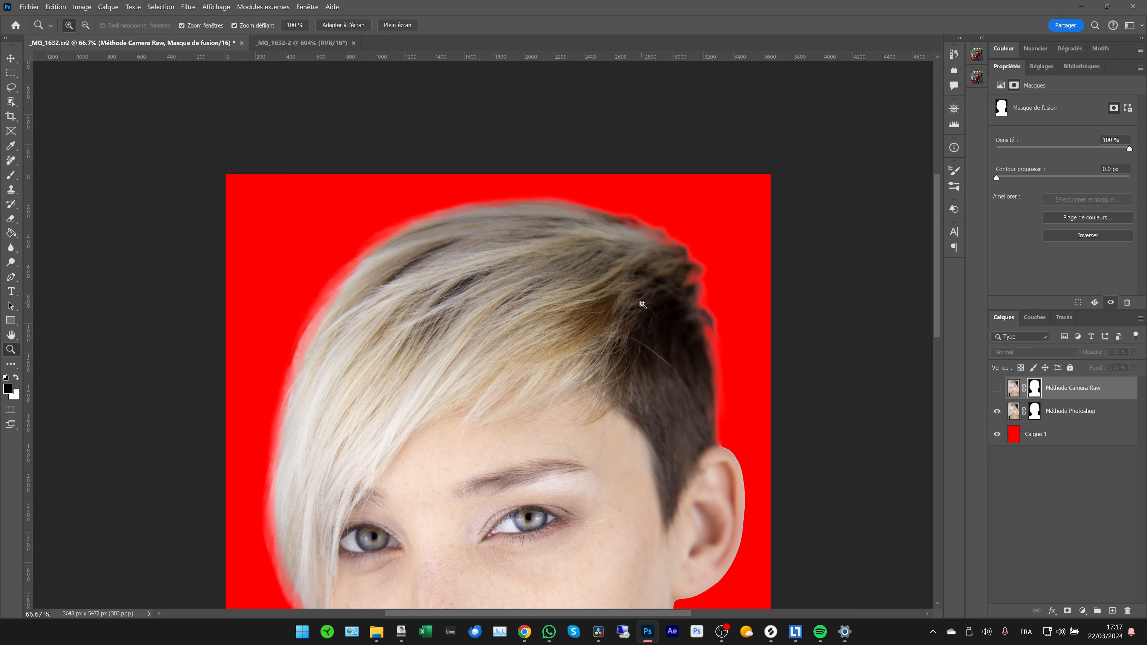
left_click(997, 388)
left_click(996, 411)
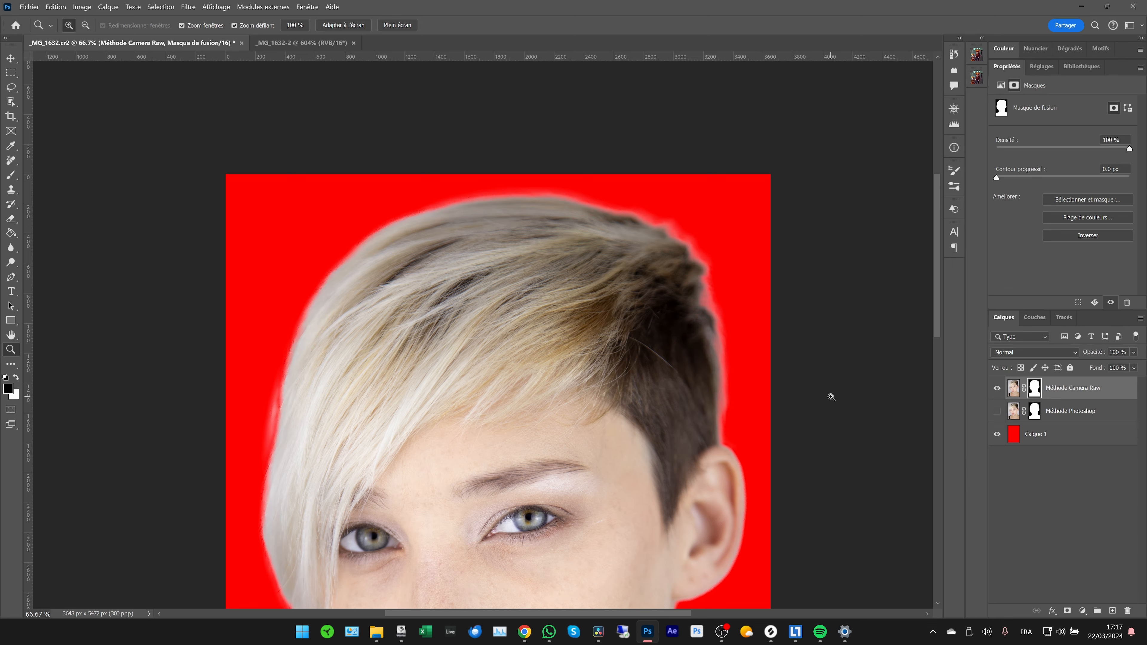
left_click_drag(745, 472, 730, 477)
left_click_drag(703, 408, 617, 256)
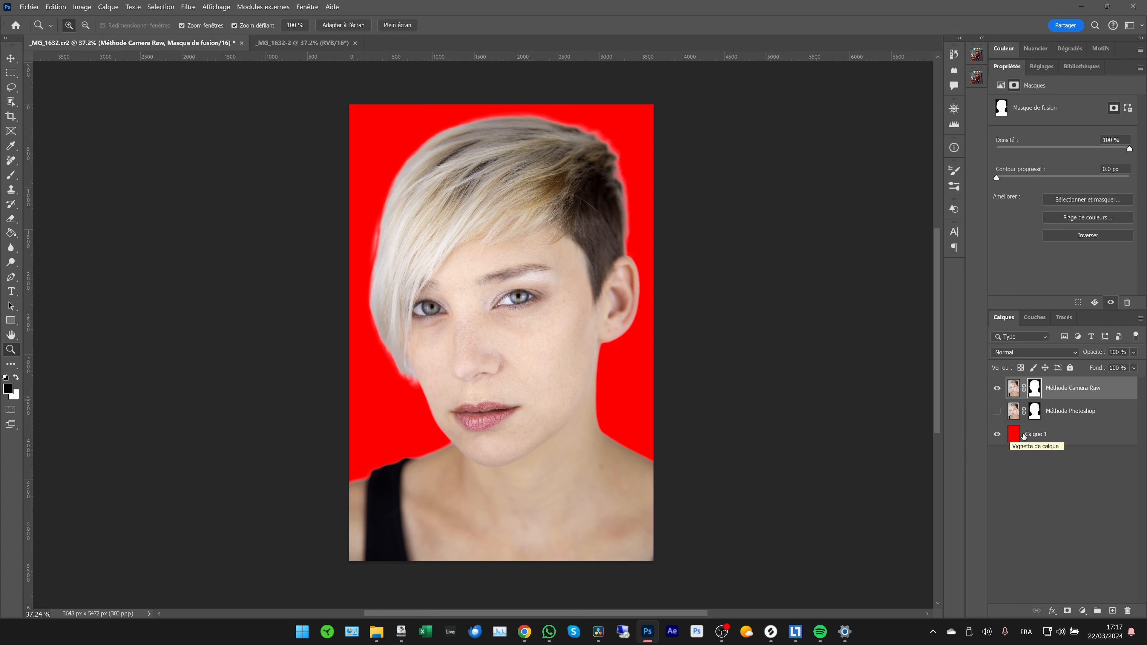
Recolour the bright red background layer Calque 1 with a dark red fill using the Paint Bucket
left_click(1010, 434)
key("g")
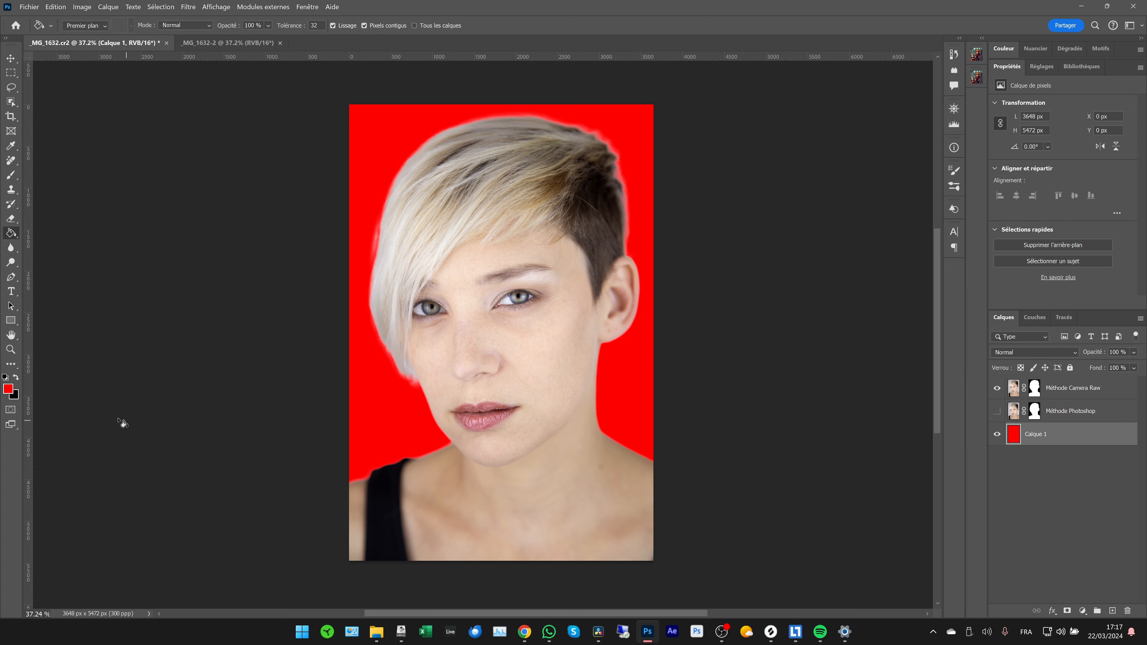
left_click(8, 388)
left_click(484, 233)
left_click(649, 125)
left_click(647, 337)
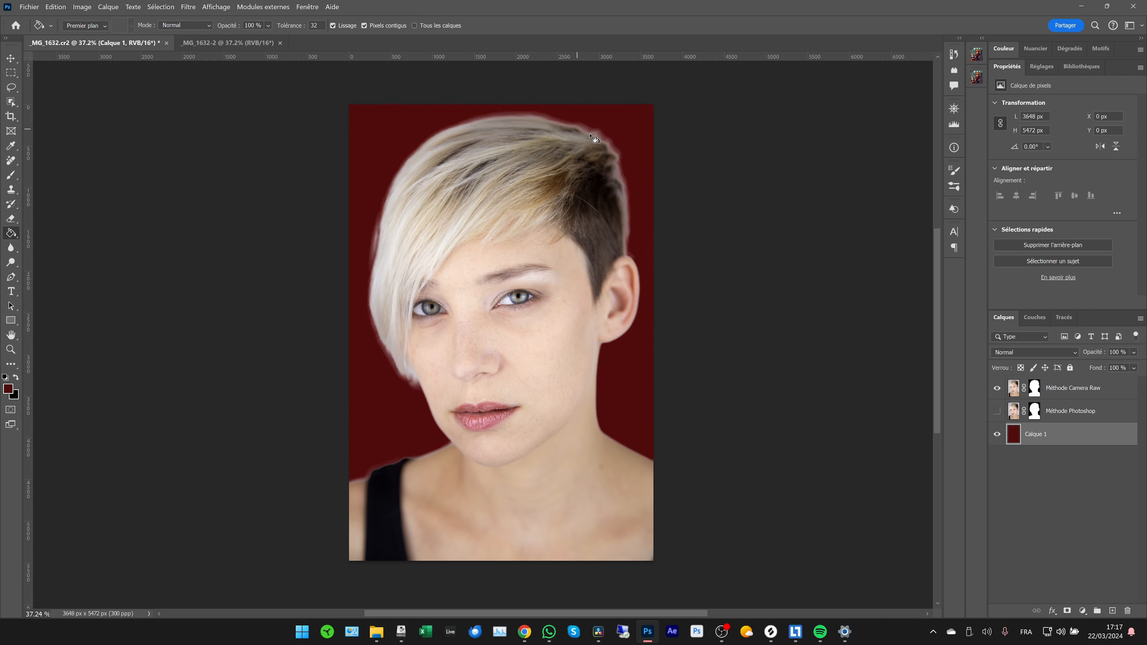
Set the foreground colour to light grey d0d0d0 and fill the Calque 1 background with it
left_click(8, 388)
type("d0d0d0")
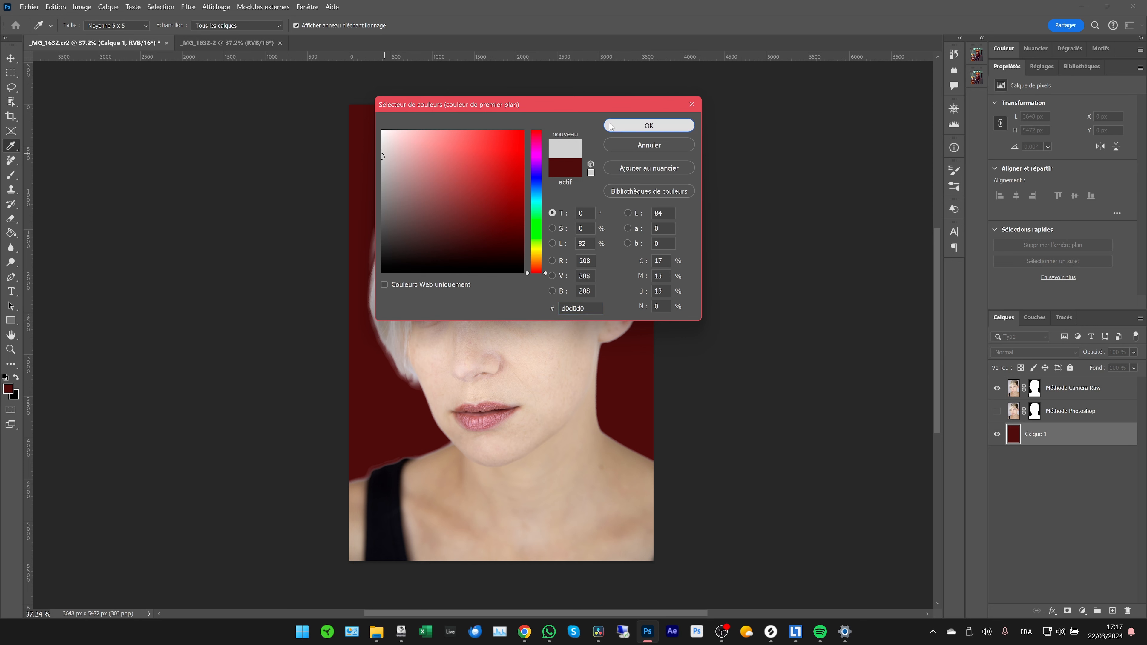
left_click(649, 125)
left_click(515, 453)
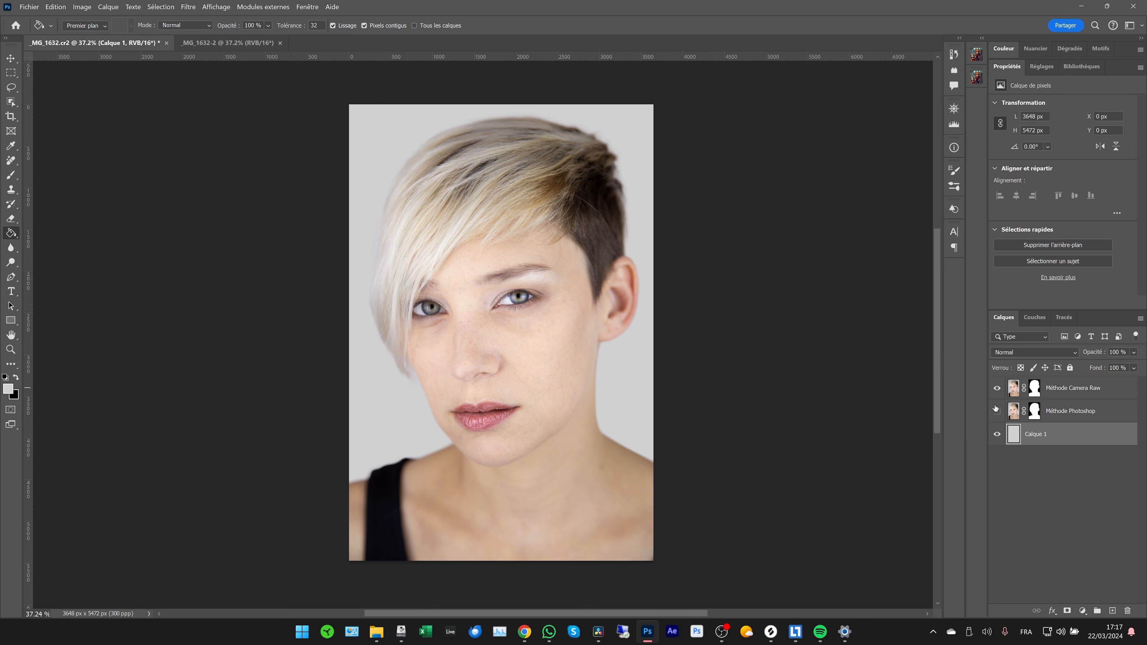
Compare the two cutouts against the light grey background by alternating the visibility of Méthode Photoshop and Méthode Camera Raw
left_click(997, 387)
left_click(996, 410)
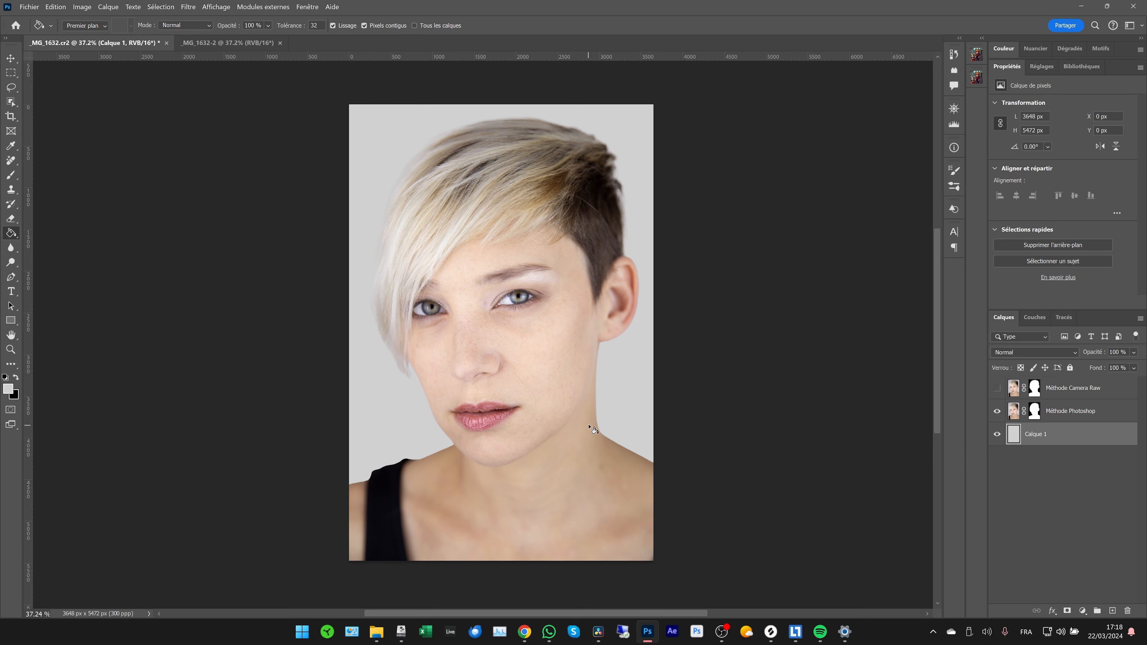
left_click(996, 388)
left_click(996, 411)
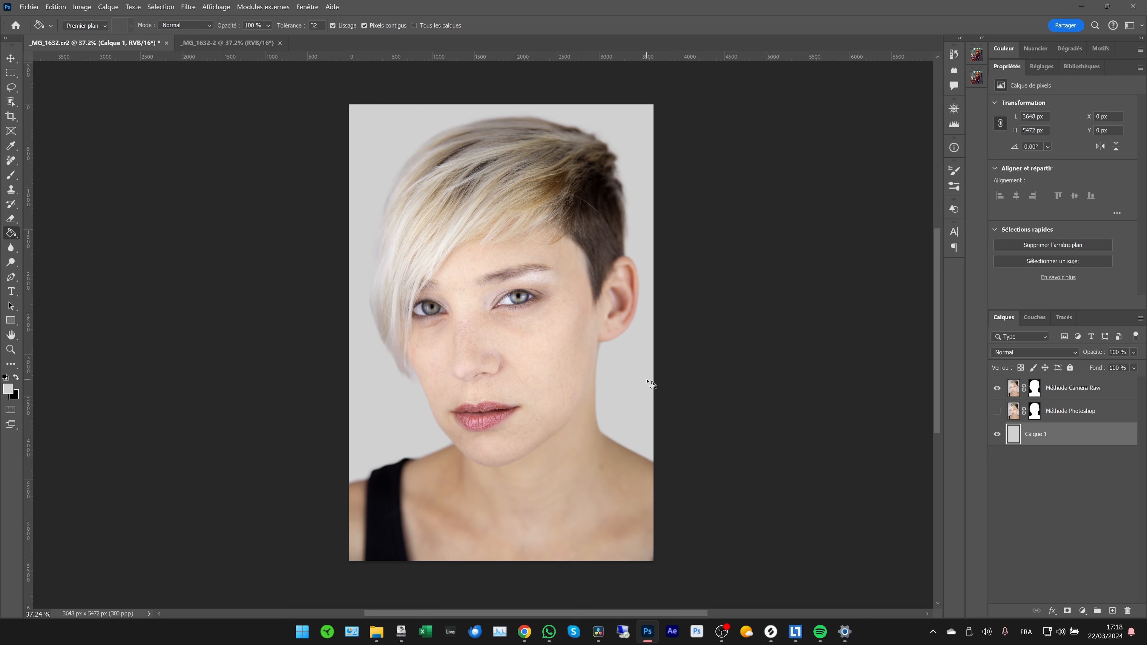